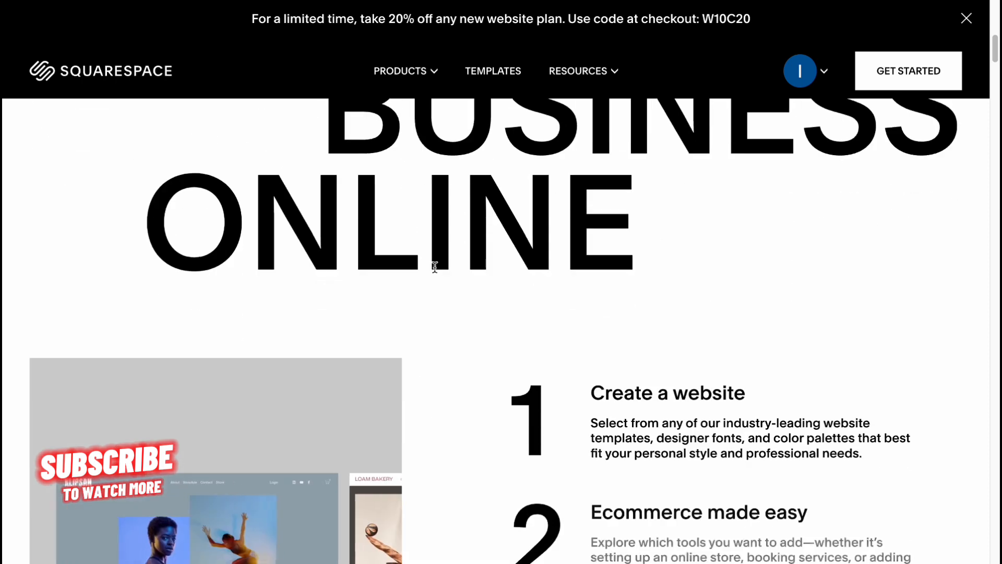
Start creating a new website from the Squarespace home page to reach the template gallery
{"action": "scroll", "coordinate": [434, 269], "scroll_direction": "up", "scroll_amount": 9}
{"action": "scroll", "coordinate": [435, 268], "scroll_direction": "up", "scroll_amount": 5}
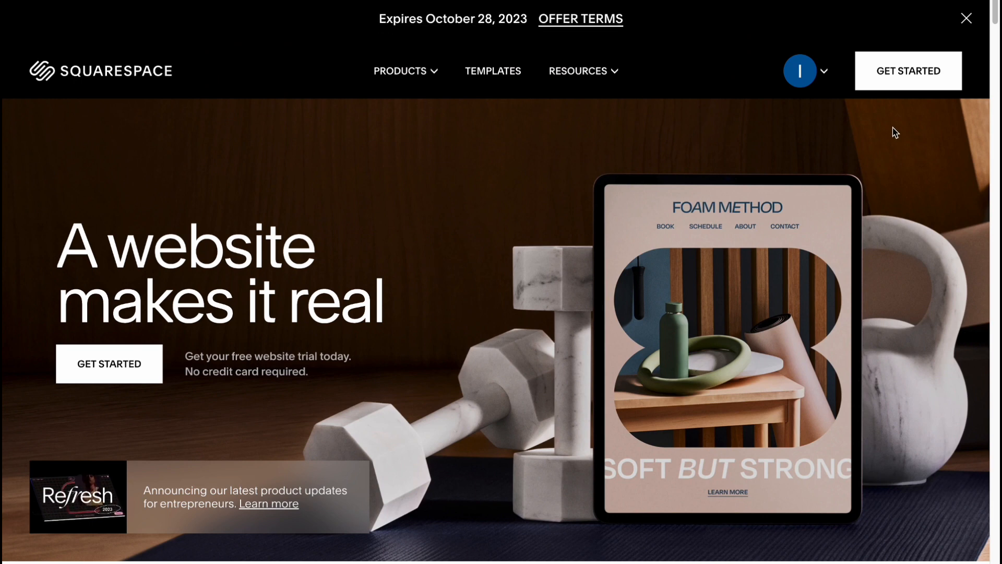
{"action": "left_click", "coordinate": [906, 73]}
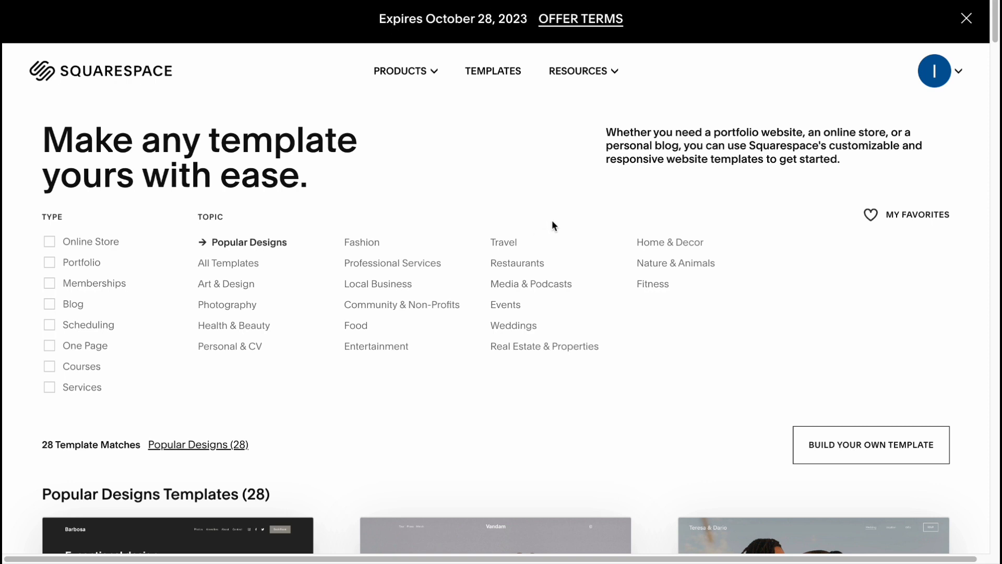
Browse the Popular Designs templates, choose to build a custom template instead, and start its guided setup
{"action": "scroll", "coordinate": [557, 230], "scroll_direction": "down", "scroll_amount": 1}
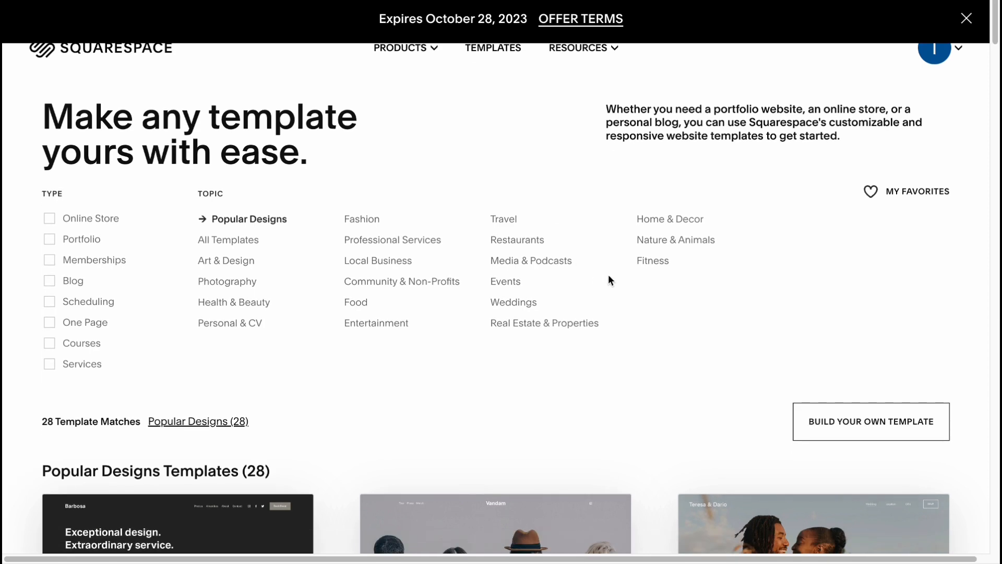
{"action": "scroll", "coordinate": [702, 308], "scroll_direction": "down", "scroll_amount": 1}
{"action": "scroll", "coordinate": [702, 308], "scroll_direction": "up", "scroll_amount": 1}
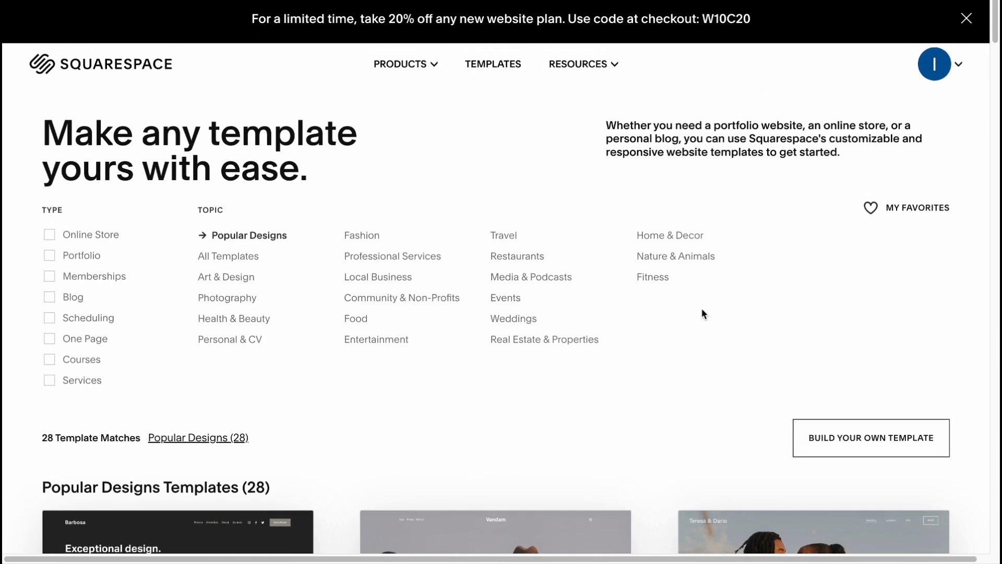
{"action": "scroll", "coordinate": [704, 306], "scroll_direction": "down", "scroll_amount": 2}
{"action": "scroll", "coordinate": [701, 311], "scroll_direction": "down", "scroll_amount": 10}
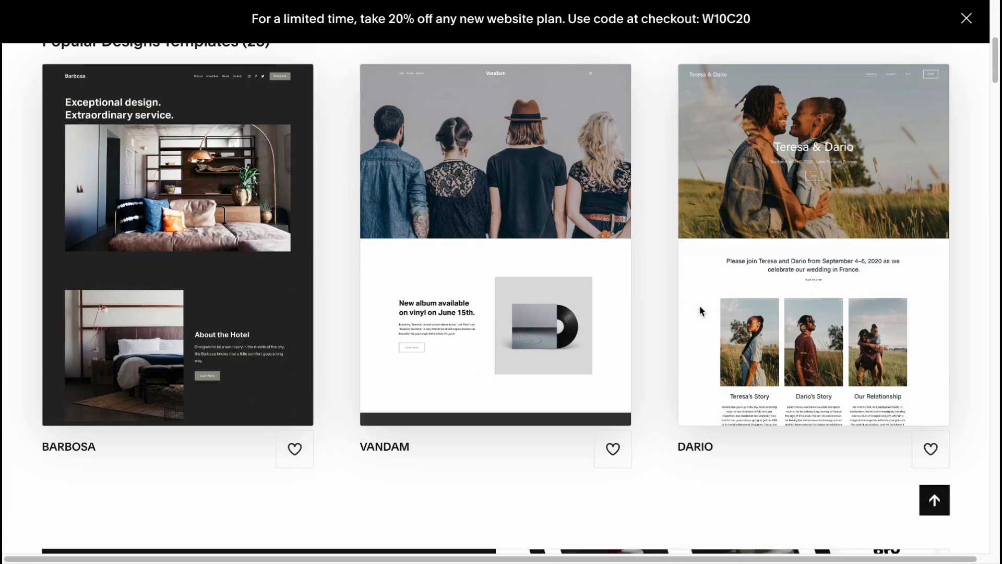
{"action": "scroll", "coordinate": [700, 311], "scroll_direction": "up", "scroll_amount": 9}
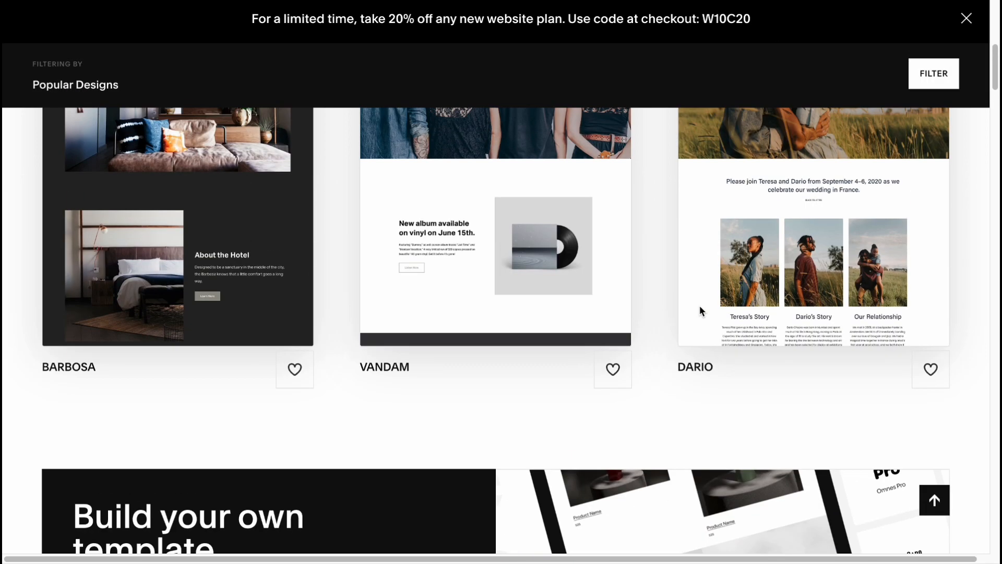
{"action": "scroll", "coordinate": [701, 308], "scroll_direction": "up", "scroll_amount": 2}
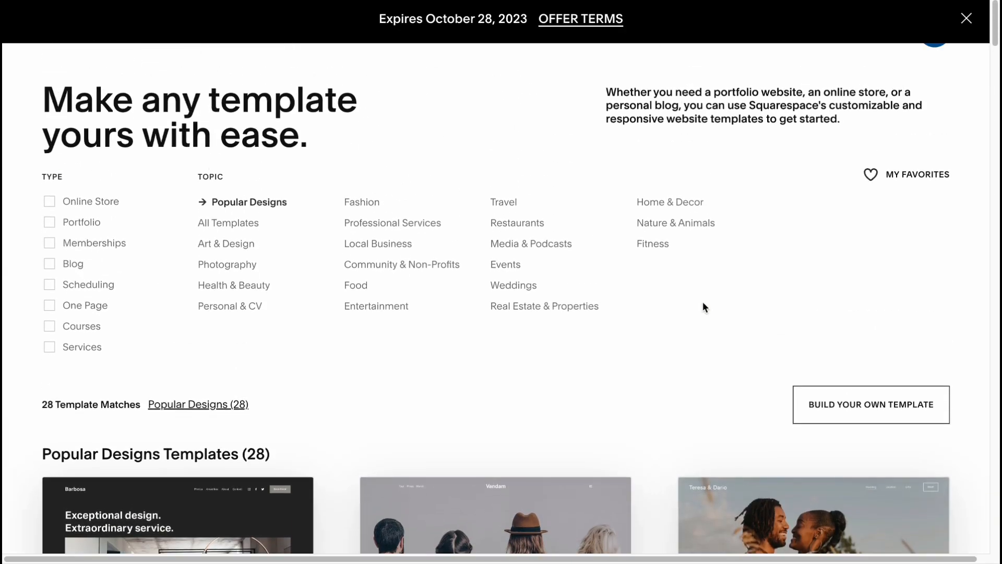
{"action": "left_click", "coordinate": [861, 409]}
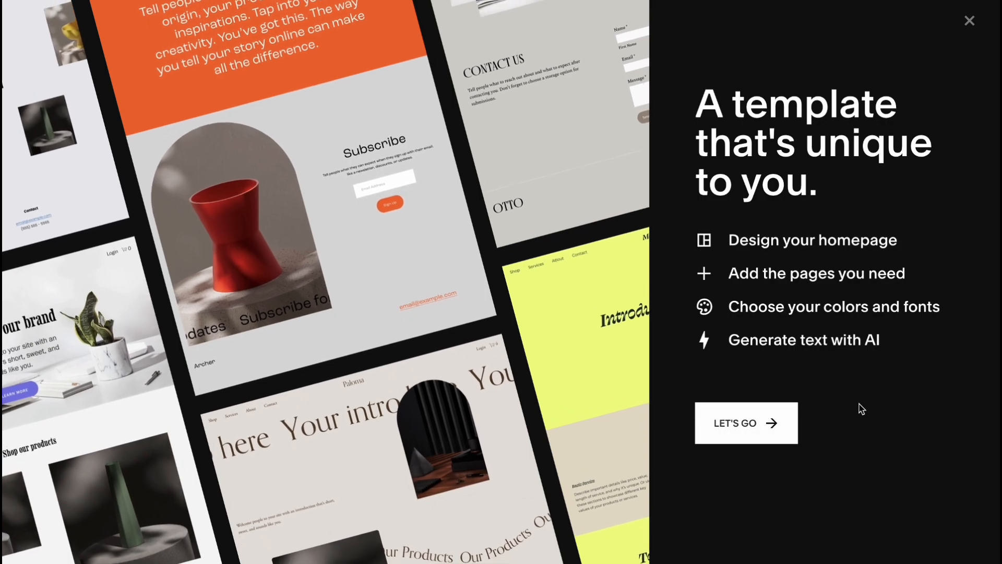
{"action": "left_click", "coordinate": [736, 430]}
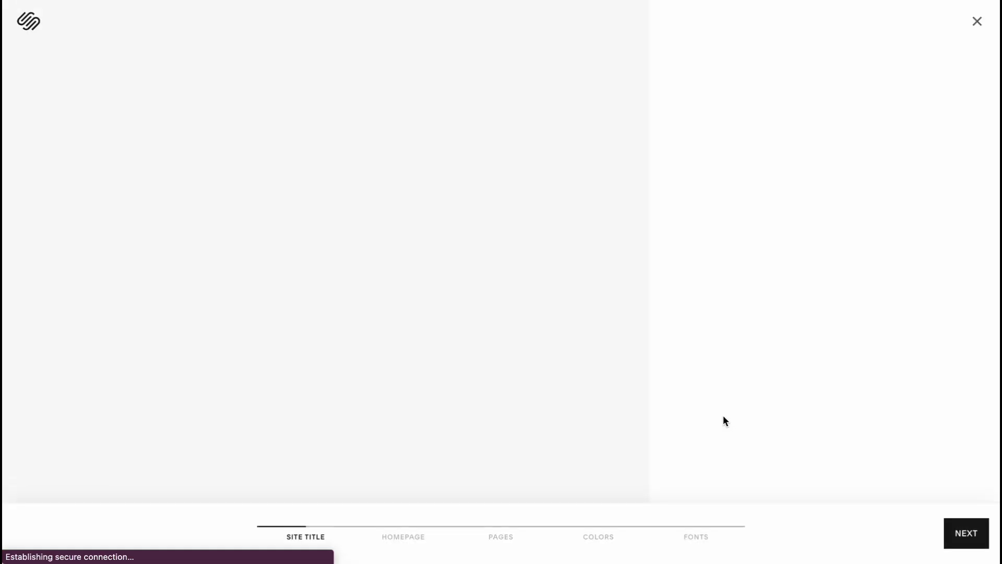
Name the site WebsiteMadeEasy and continue to the homepage stage
{"action": "left_click", "coordinate": [744, 193]}
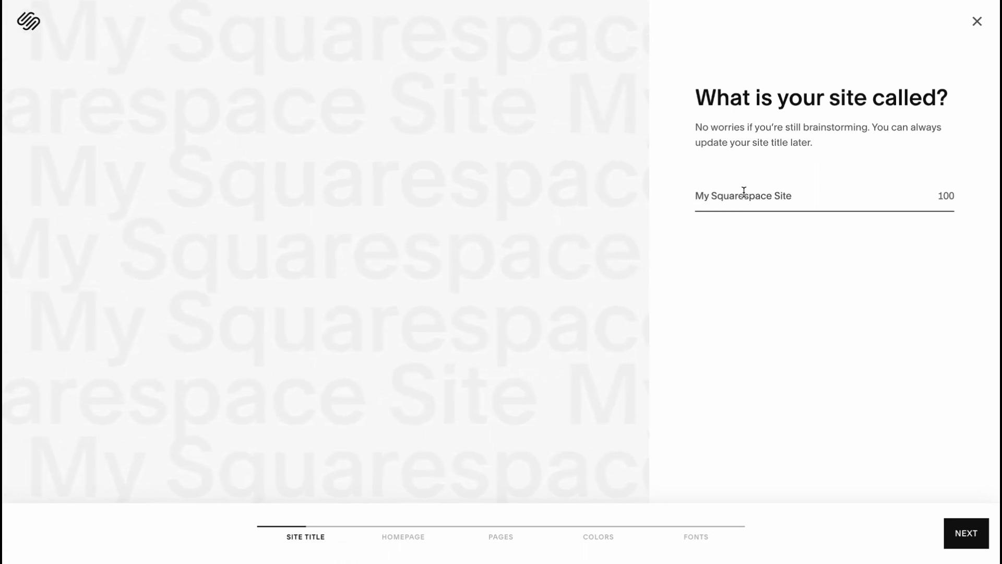
{"action": "type", "text": "Website"}
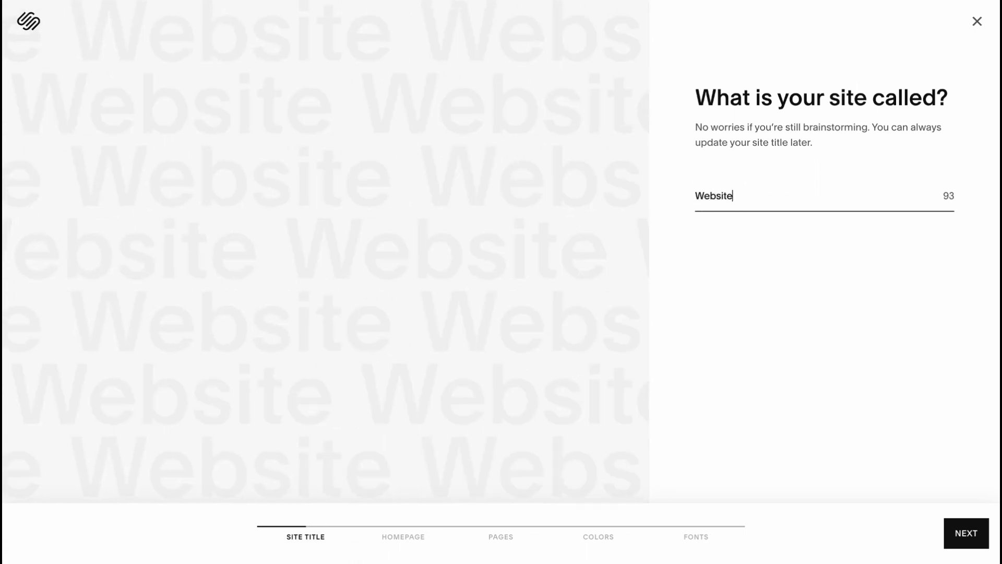
{"action": "type", "text": "MadeEasy"}
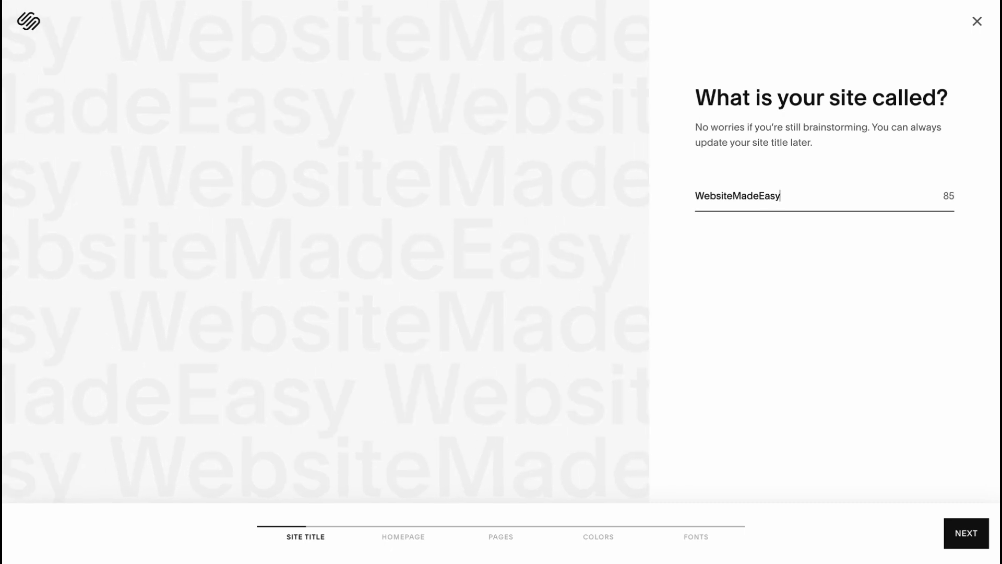
{"action": "left_click", "coordinate": [962, 533]}
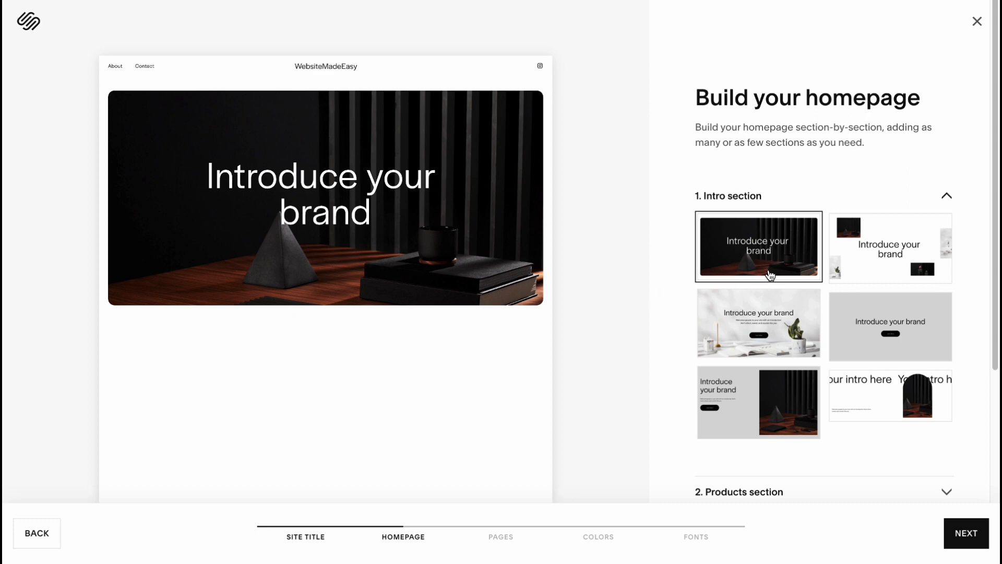
Compare the intro section layouts and select the dark image banner with the "Introduce your brand" heading over it
{"action": "scroll", "coordinate": [771, 275], "scroll_direction": "down", "scroll_amount": 3}
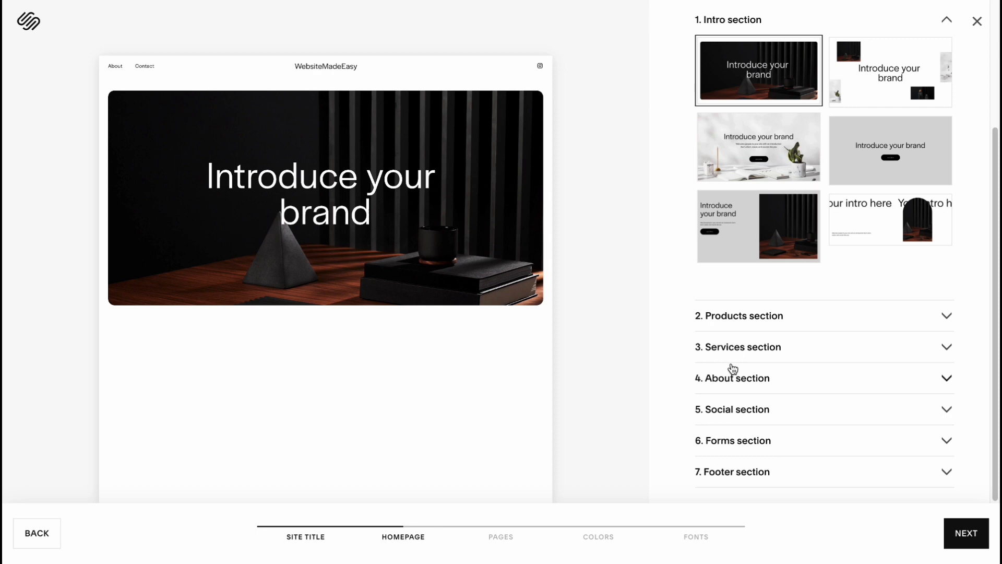
{"action": "scroll", "coordinate": [733, 369], "scroll_direction": "up", "scroll_amount": 1}
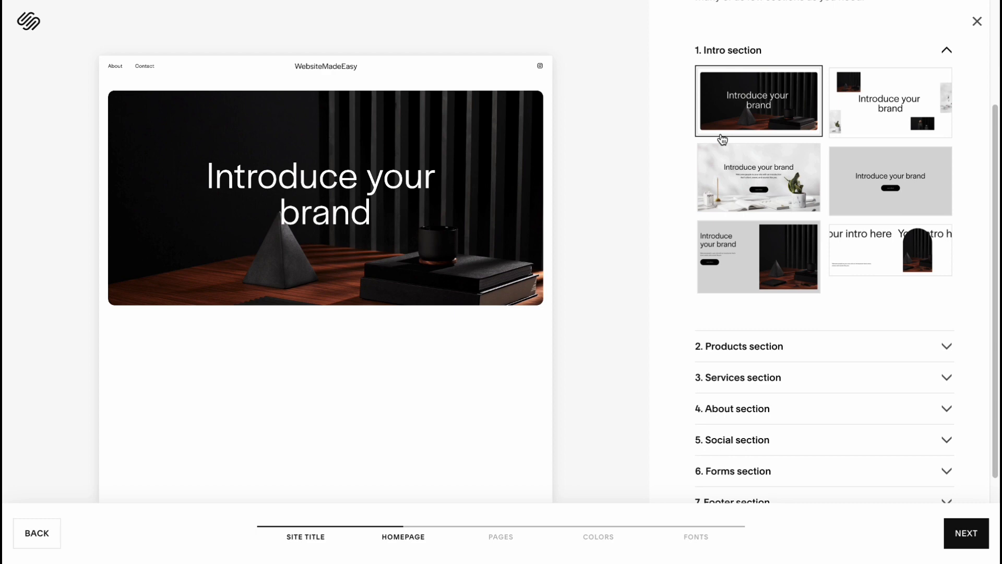
{"action": "left_click", "coordinate": [846, 118]}
{"action": "left_click", "coordinate": [788, 178]}
{"action": "left_click", "coordinate": [863, 186]}
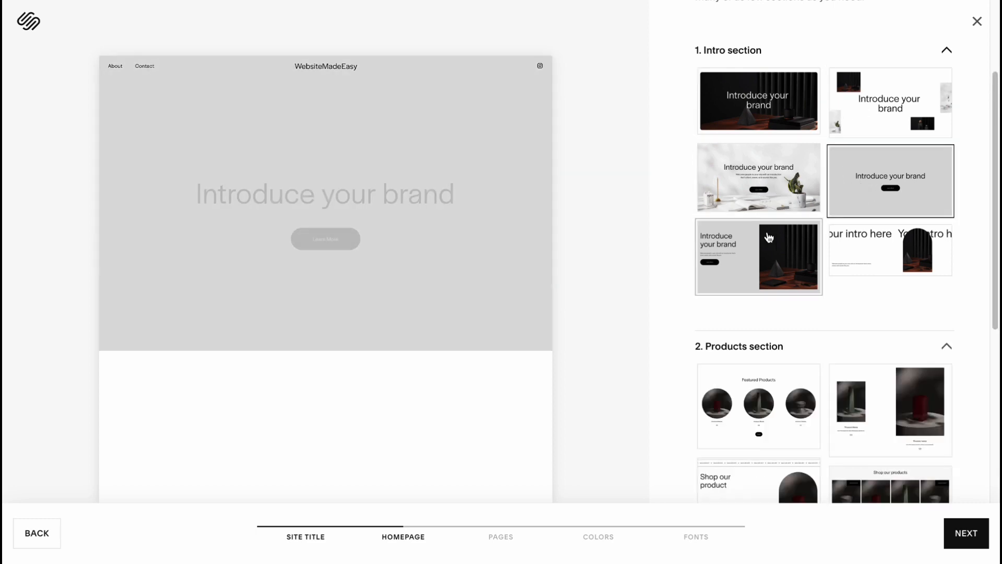
{"action": "left_click", "coordinate": [769, 237]}
{"action": "left_click", "coordinate": [866, 253]}
{"action": "left_click", "coordinate": [768, 96]}
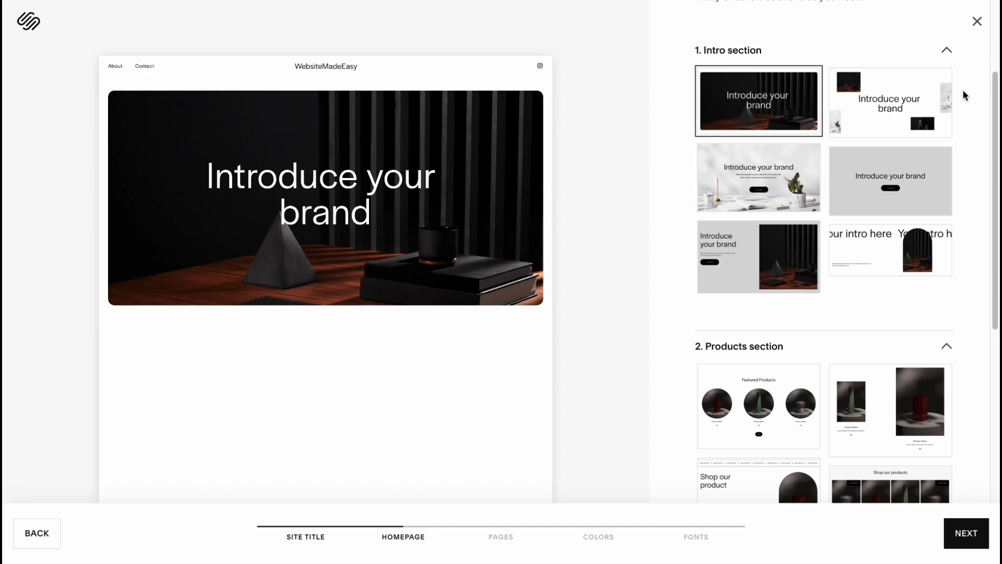
Try the Featured Products layout with three round images in the products section, remove it again, and collapse that section
{"action": "scroll", "coordinate": [921, 323], "scroll_direction": "down", "scroll_amount": 4}
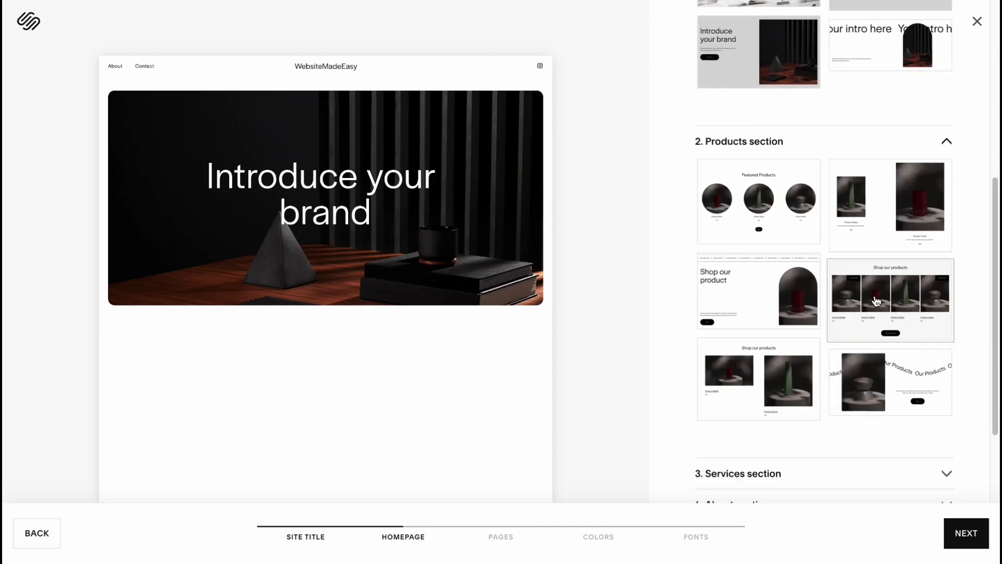
{"action": "left_click", "coordinate": [776, 209]}
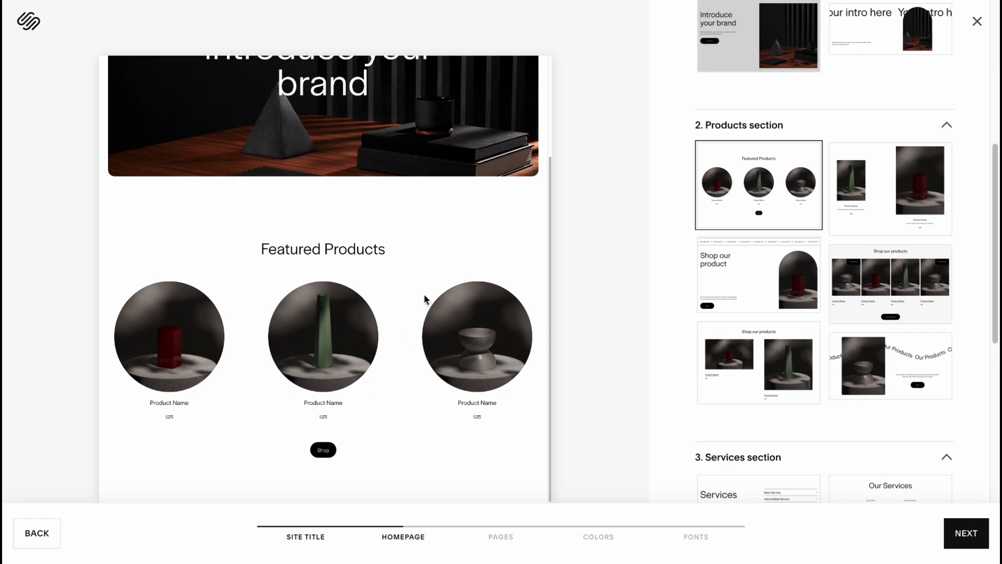
{"action": "left_click", "coordinate": [733, 205]}
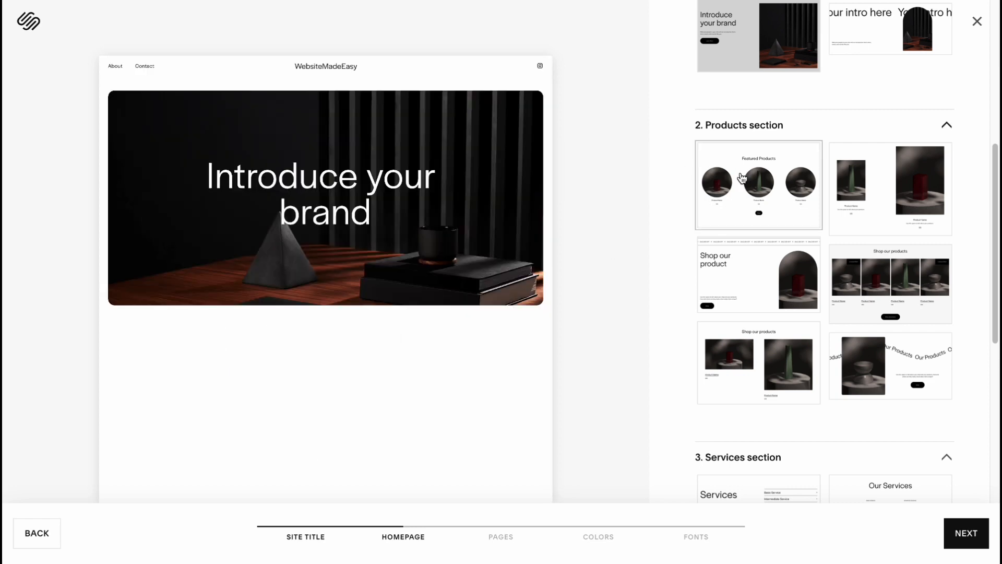
{"action": "left_click", "coordinate": [945, 124]}
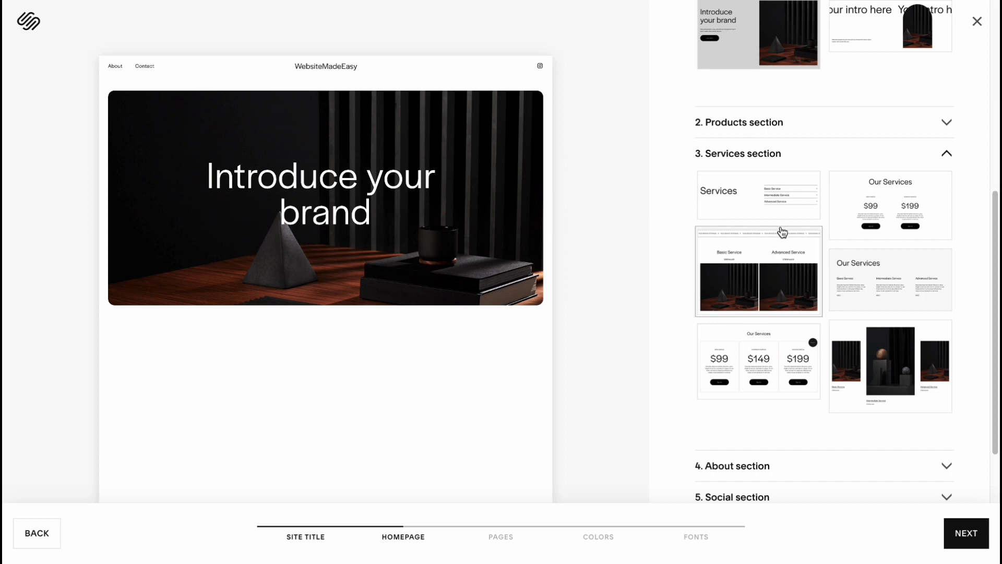
Add the Our Services layout with three pricing cards of $99, $149 and $199 to the homepage
{"action": "scroll", "coordinate": [770, 239], "scroll_direction": "down", "scroll_amount": 1}
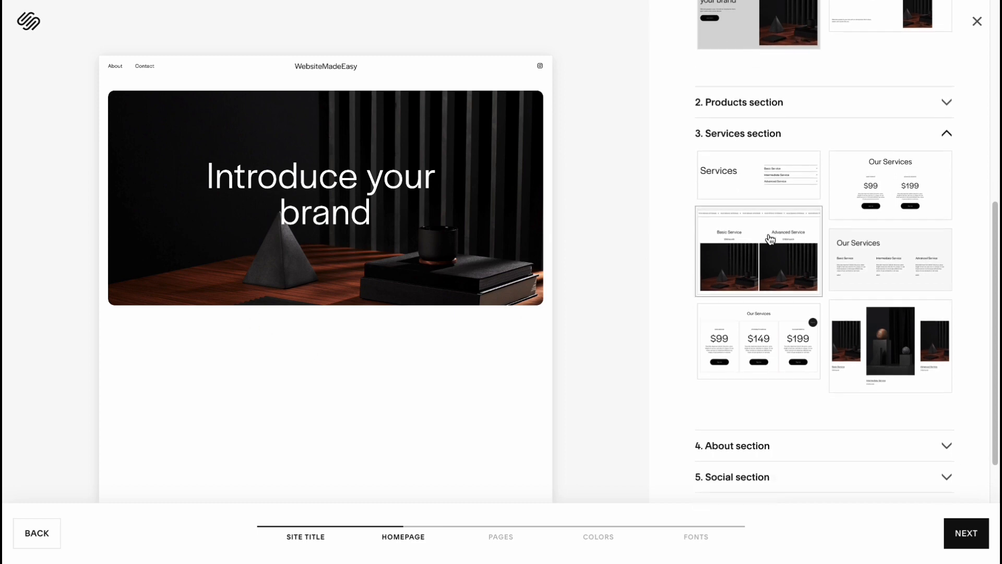
{"action": "scroll", "coordinate": [771, 239], "scroll_direction": "up", "scroll_amount": 3}
{"action": "scroll", "coordinate": [757, 271], "scroll_direction": "down", "scroll_amount": 3}
{"action": "left_click", "coordinate": [760, 329]}
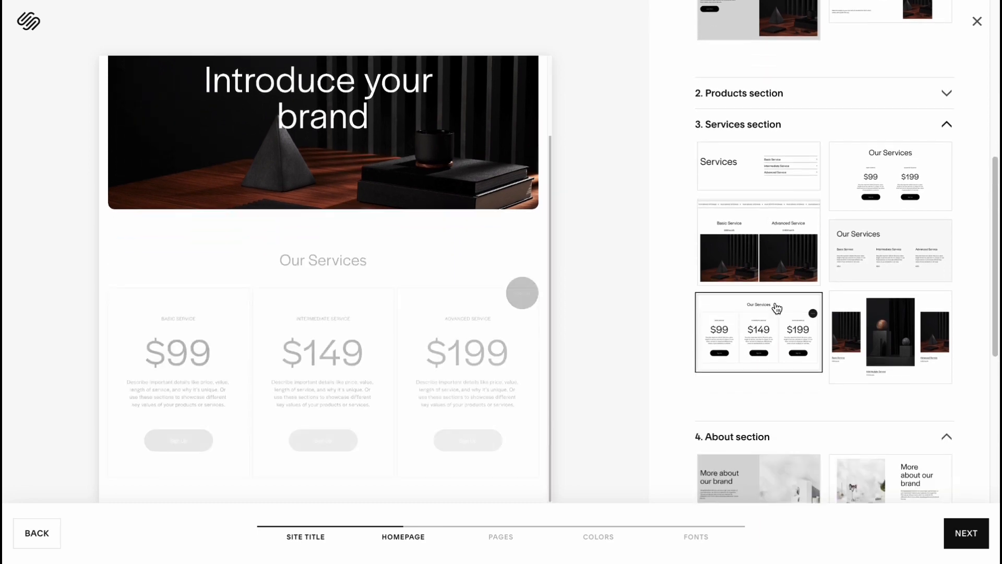
Add the "More about our brand" layout with two overlapping images beside the text as the About section
{"action": "scroll", "coordinate": [757, 292], "scroll_direction": "down", "scroll_amount": 4}
{"action": "scroll", "coordinate": [790, 161], "scroll_direction": "down", "scroll_amount": 3}
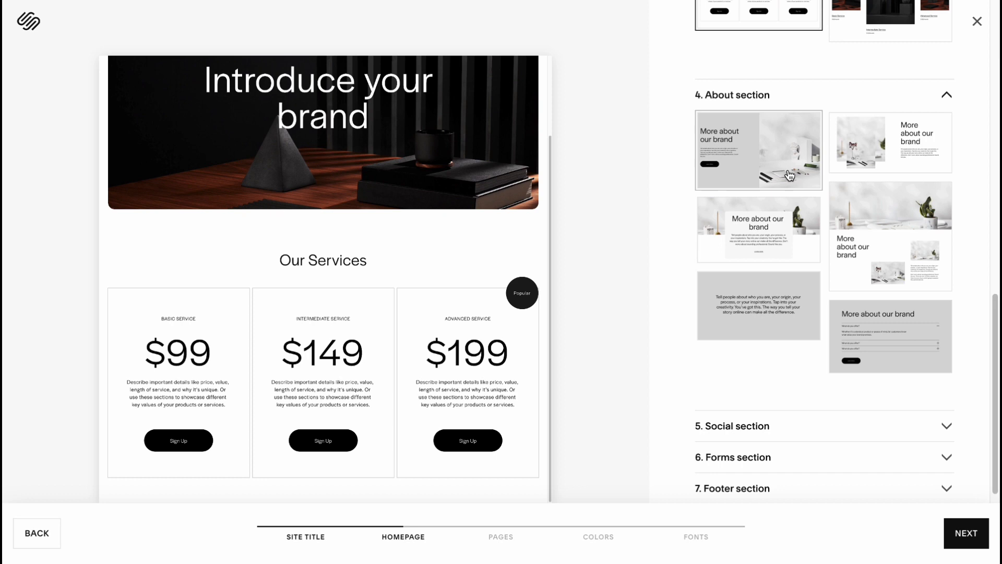
{"action": "left_click", "coordinate": [869, 249]}
{"action": "left_click", "coordinate": [880, 149]}
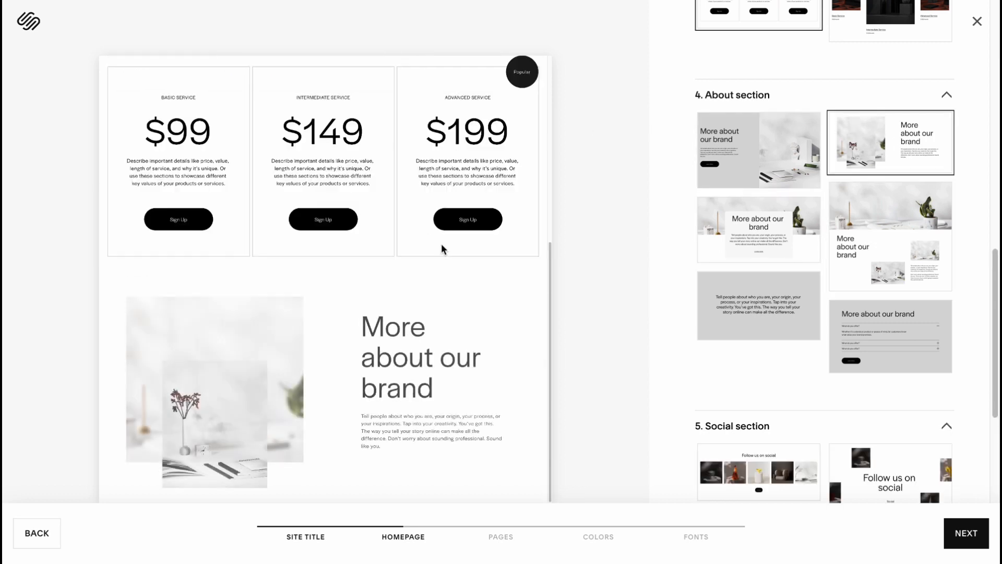
{"action": "scroll", "coordinate": [362, 177], "scroll_direction": "up", "scroll_amount": 3}
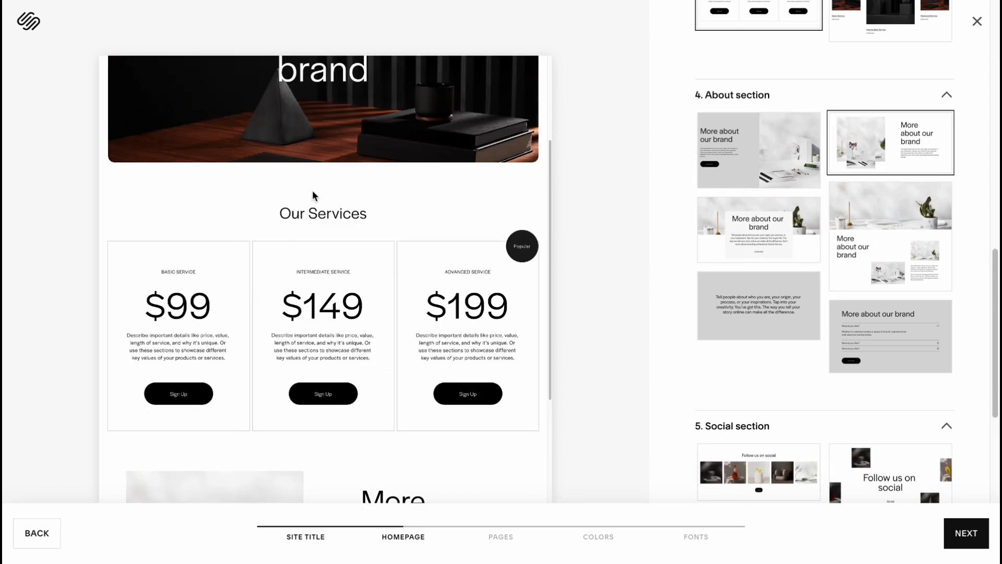
Add the plain centred "Follow us on social" layout with a single icon as the Social section
{"action": "scroll", "coordinate": [763, 309], "scroll_direction": "down", "scroll_amount": 5}
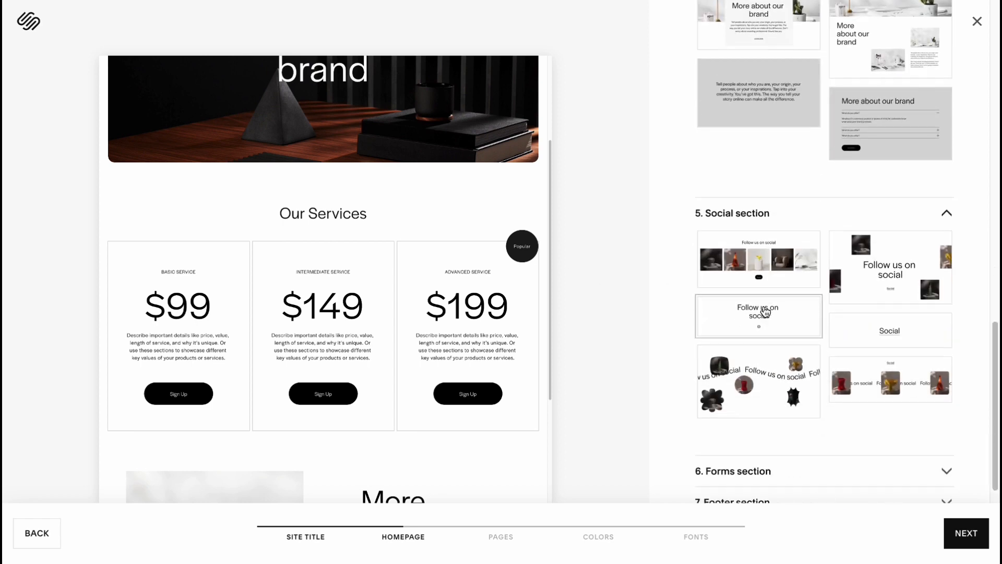
{"action": "left_click", "coordinate": [768, 298]}
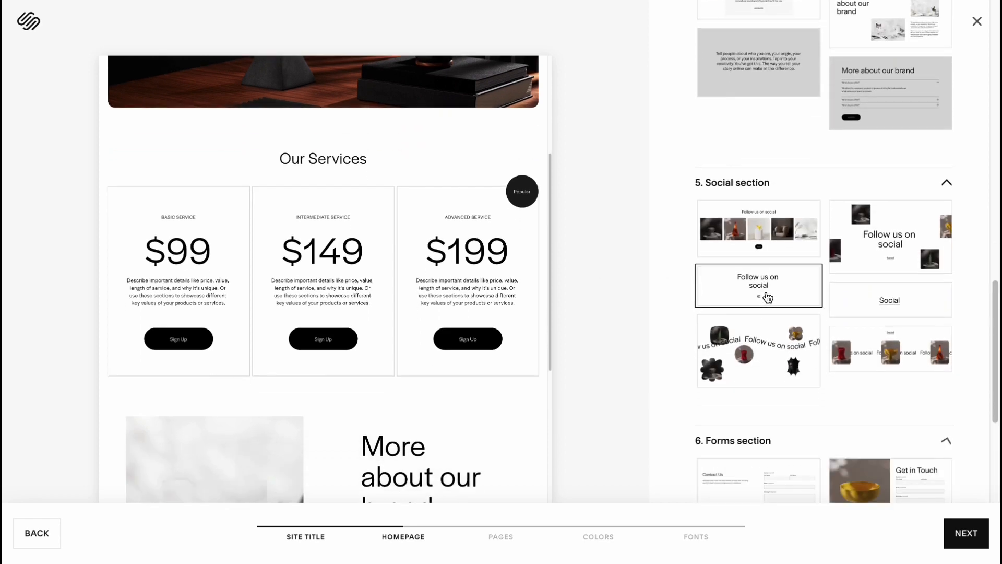
{"action": "left_click", "coordinate": [896, 300]}
{"action": "left_click", "coordinate": [790, 290]}
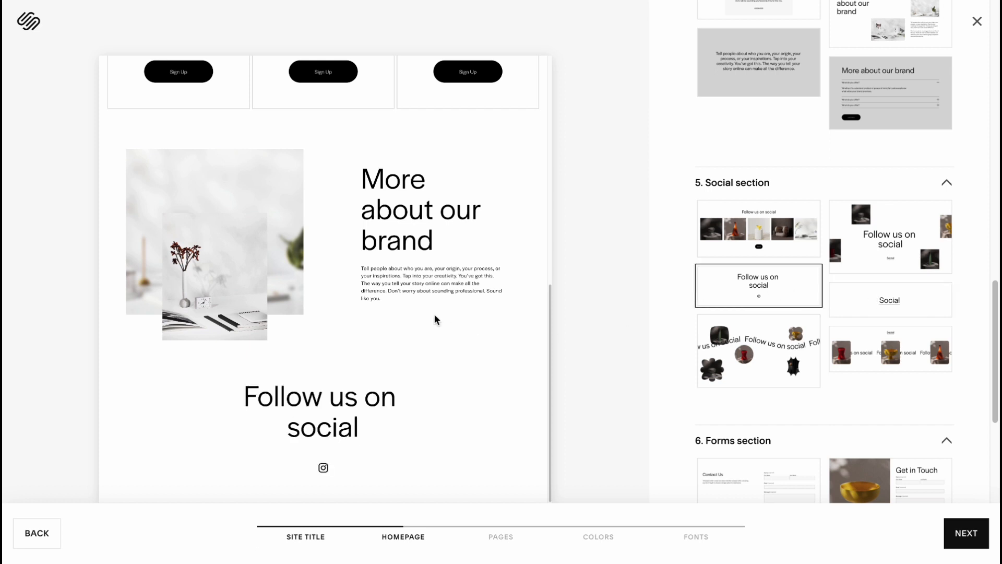
Compare two contact form layouts and select the Contact Us form with the green vase image beside it
{"action": "scroll", "coordinate": [770, 343], "scroll_direction": "down", "scroll_amount": 1}
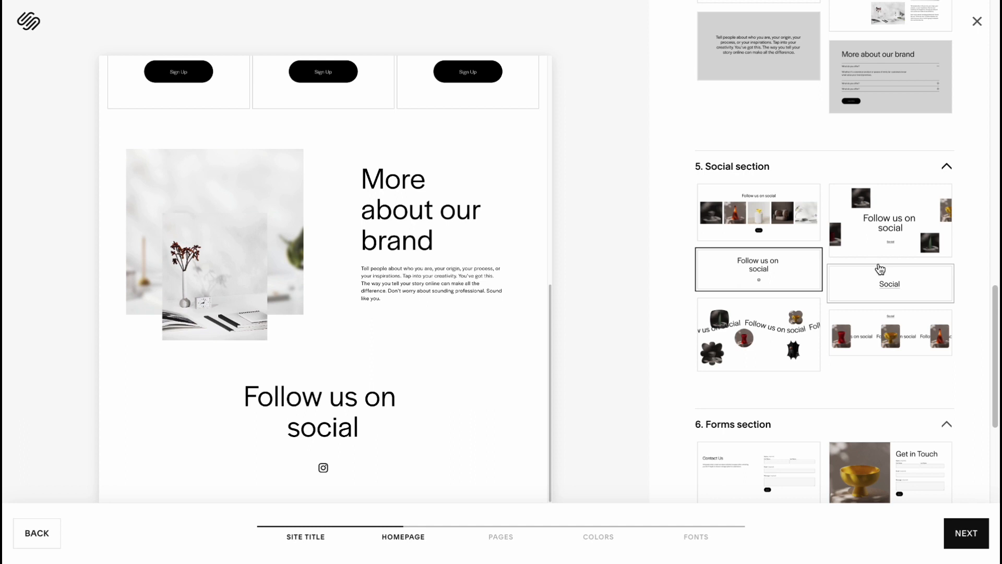
{"action": "scroll", "coordinate": [881, 269], "scroll_direction": "down", "scroll_amount": 5}
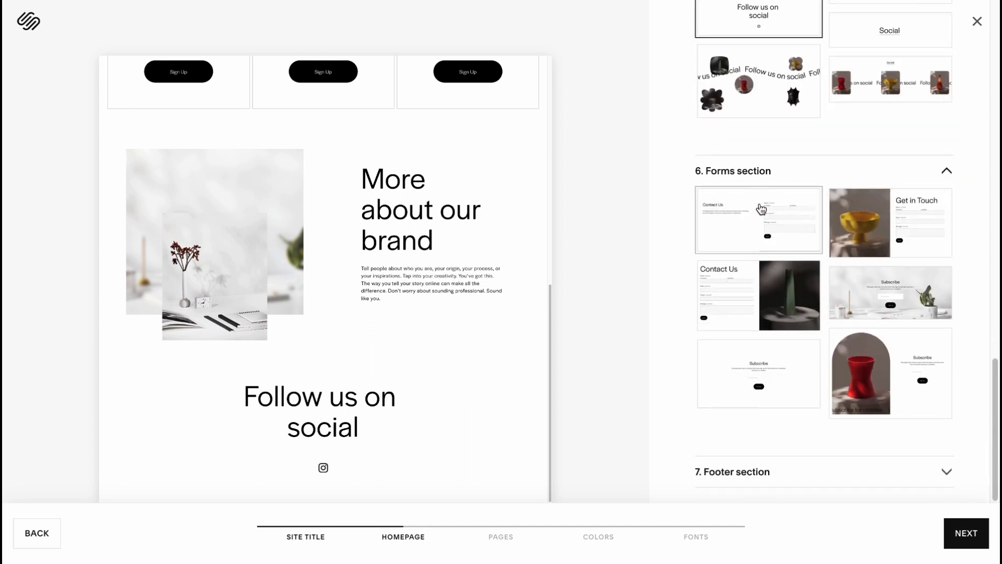
{"action": "left_click", "coordinate": [777, 276]}
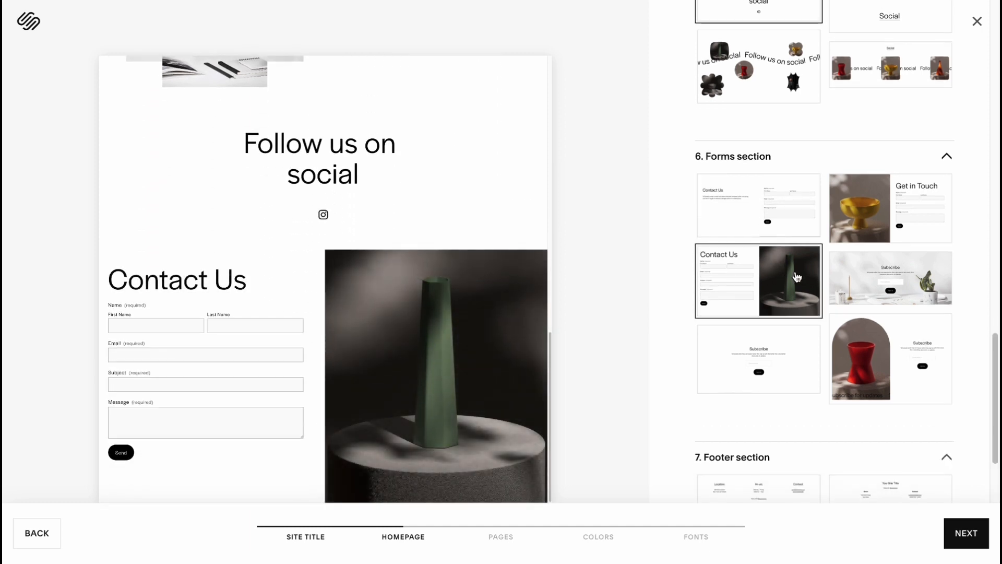
{"action": "left_click", "coordinate": [774, 219]}
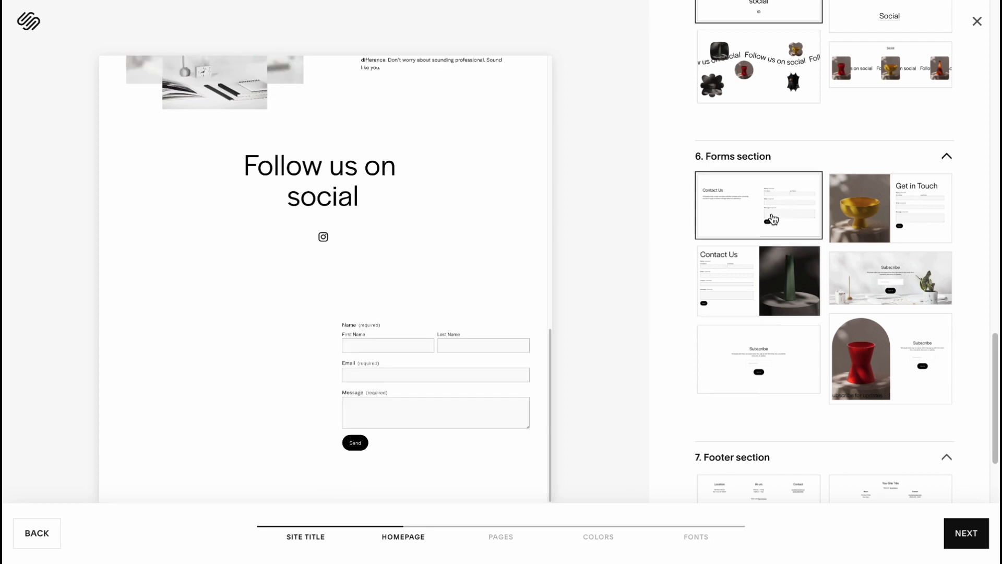
{"action": "left_click", "coordinate": [760, 270]}
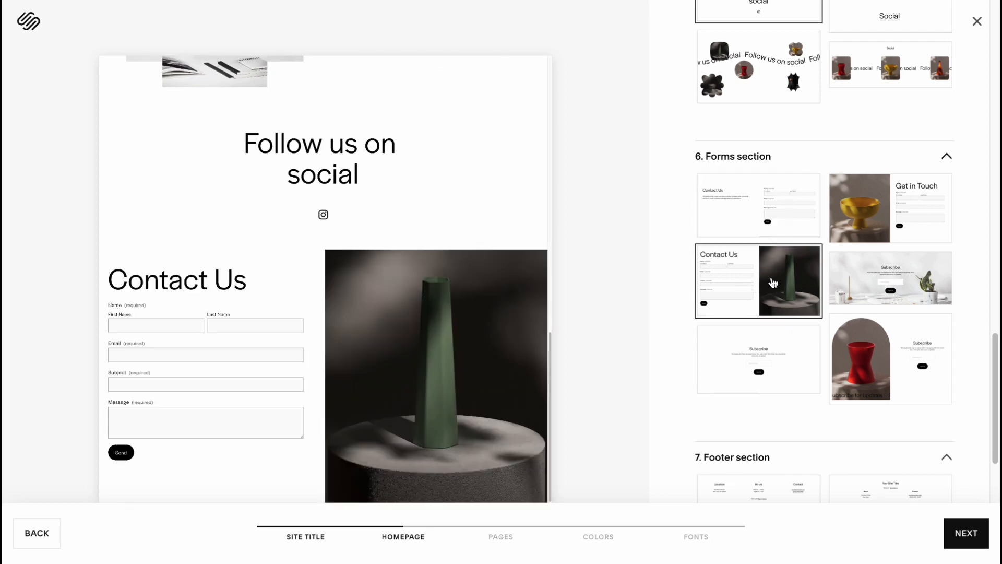
Choose the compact single-line footer layout with the site title and a contact e-mail
{"action": "scroll", "coordinate": [806, 370], "scroll_direction": "down", "scroll_amount": 2}
{"action": "scroll", "coordinate": [793, 372], "scroll_direction": "down", "scroll_amount": 1}
{"action": "left_click", "coordinate": [778, 387]}
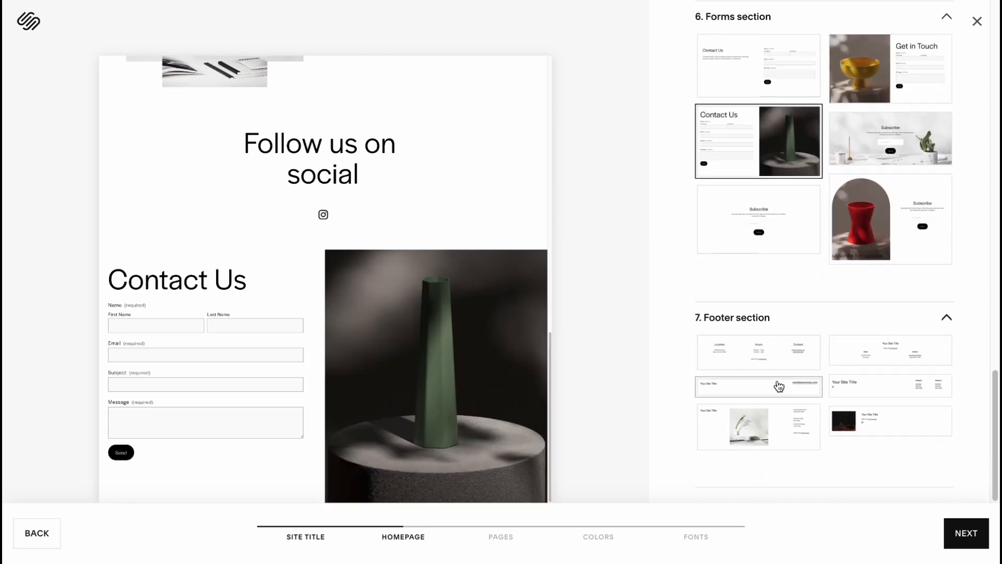
Change the footer to the layout with the large site title and two link category columns, and continue to the page selection
{"action": "left_click", "coordinate": [834, 385]}
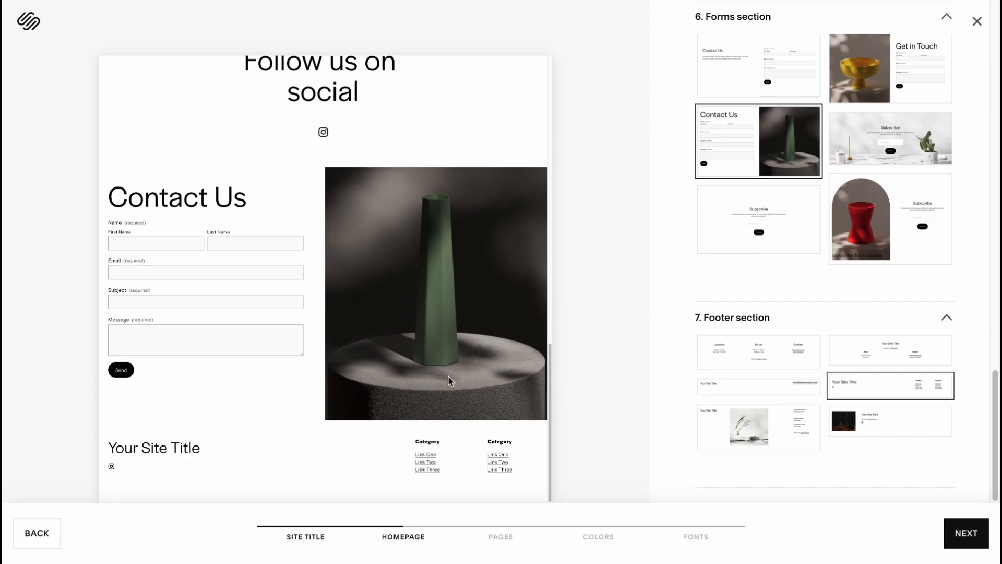
{"action": "left_click", "coordinate": [974, 533]}
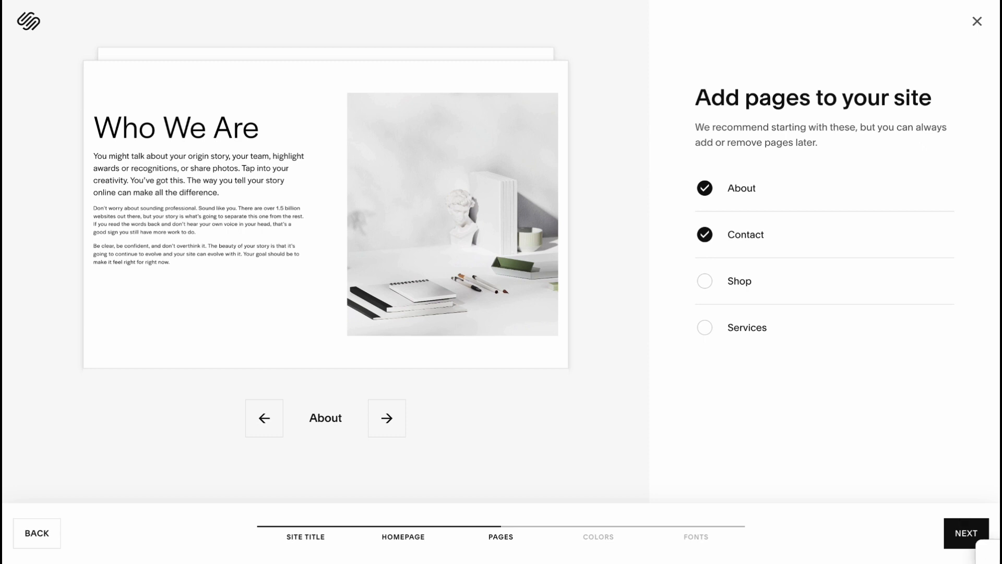
Exclude the Contact and About pages from the site and continue to the color palettes
{"action": "left_click", "coordinate": [706, 234]}
{"action": "left_click", "coordinate": [710, 202]}
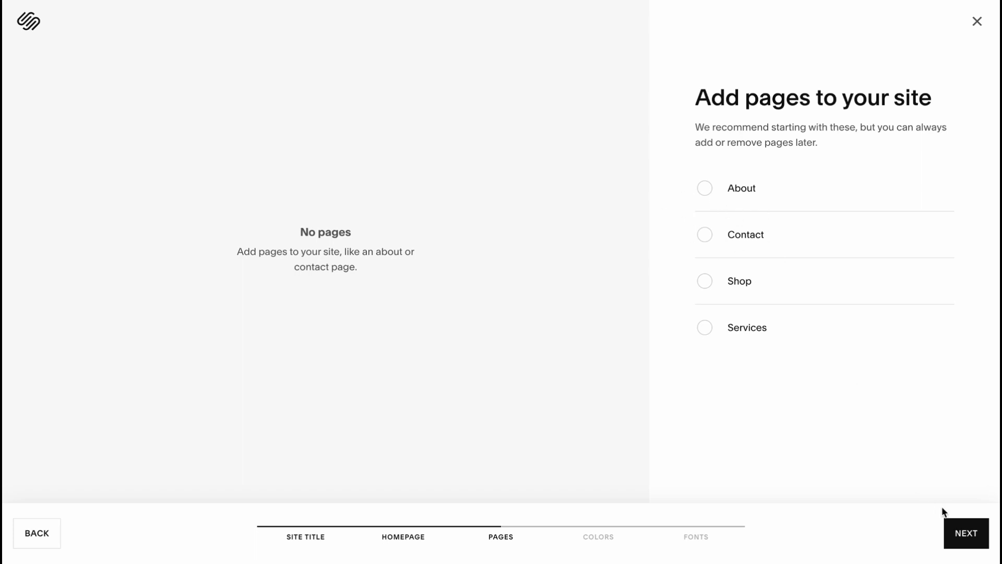
{"action": "left_click", "coordinate": [968, 530]}
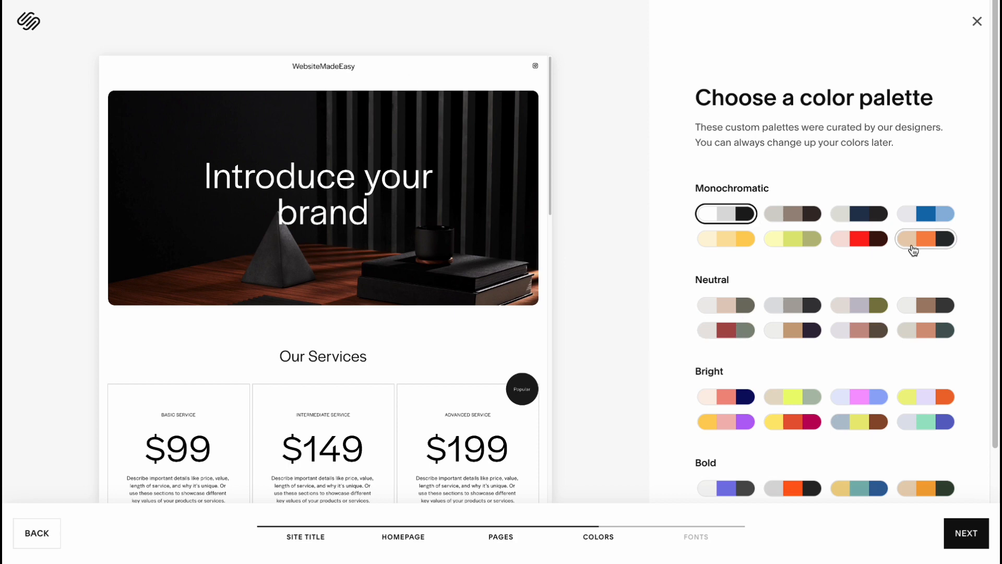
Preview the homepage in the brown and black-and-white Monochromatic palettes and the beige, lime and sage Bright palette
{"action": "scroll", "coordinate": [392, 198], "scroll_direction": "down", "scroll_amount": 1}
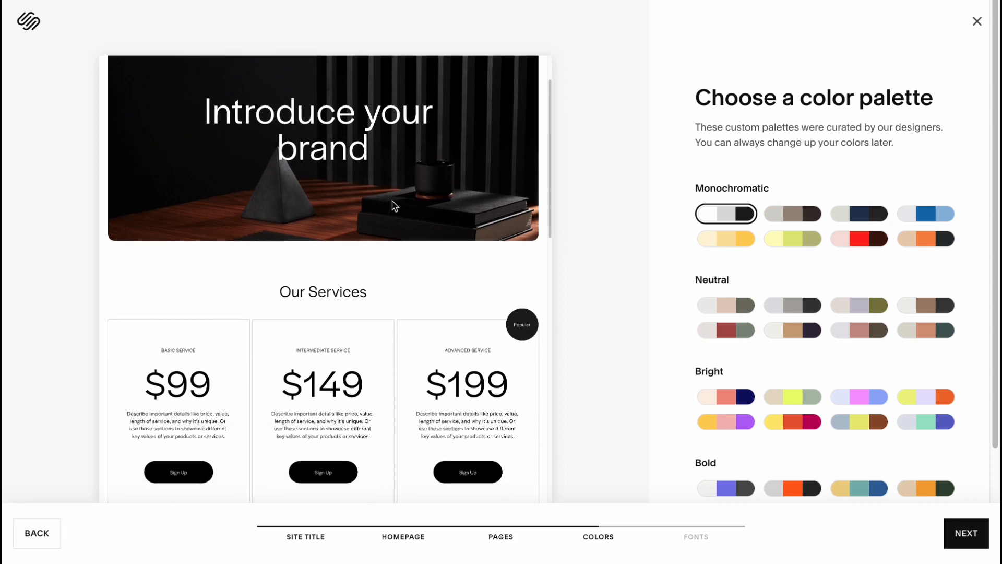
{"action": "scroll", "coordinate": [393, 201], "scroll_direction": "down", "scroll_amount": 1}
{"action": "left_click", "coordinate": [799, 217]}
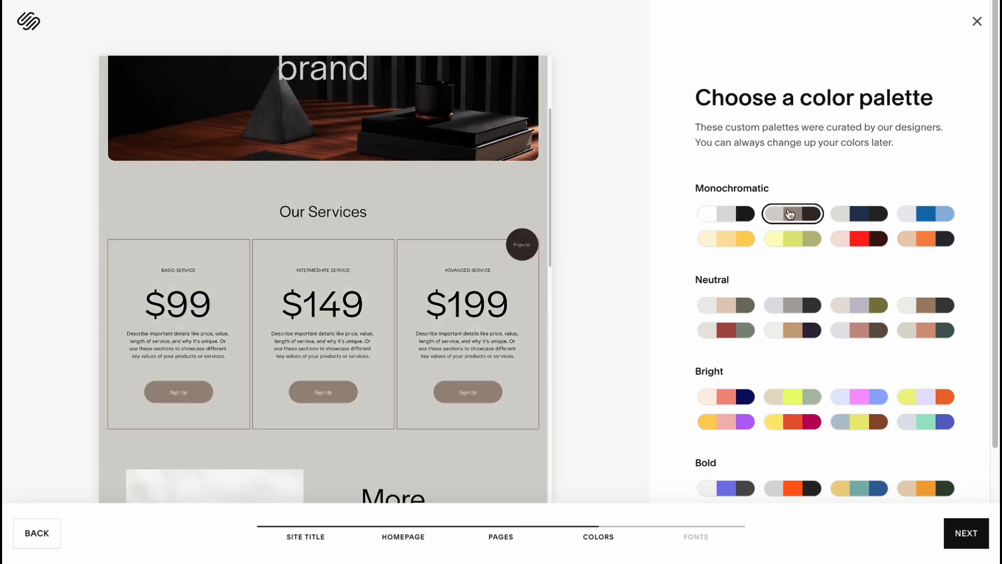
{"action": "left_click", "coordinate": [743, 222]}
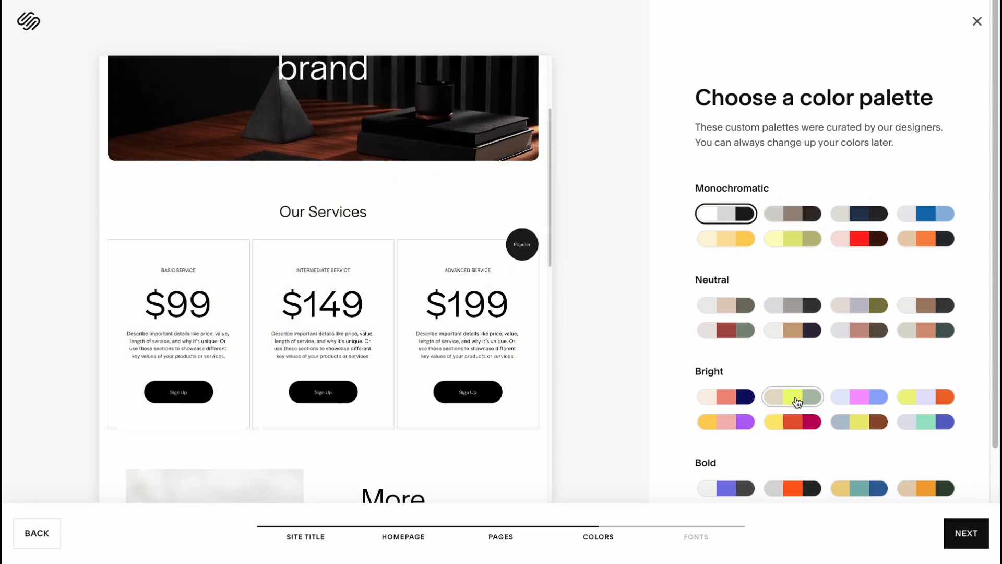
{"action": "left_click", "coordinate": [793, 402]}
{"action": "scroll", "coordinate": [804, 433], "scroll_direction": "down", "scroll_amount": 1}
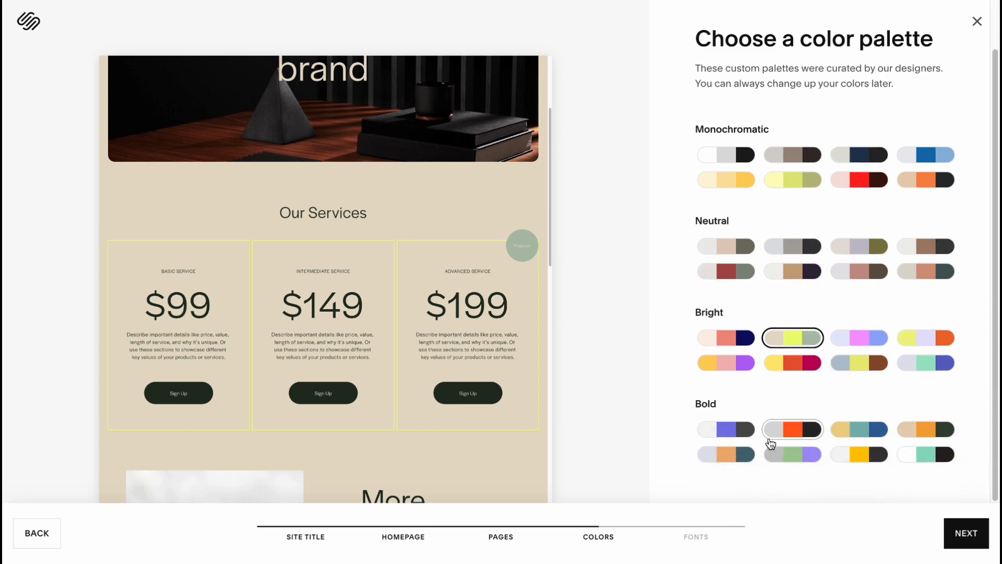
Apply the Bold palette with light grey, purple and dark grey, and review it on the homepage preview
{"action": "left_click", "coordinate": [741, 431]}
{"action": "scroll", "coordinate": [389, 339], "scroll_direction": "up", "scroll_amount": 3}
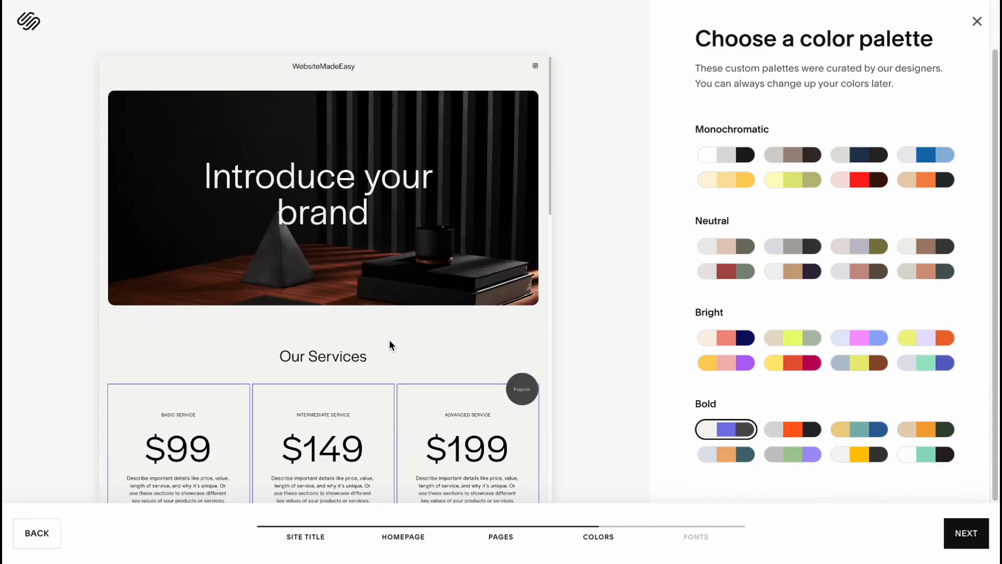
{"action": "scroll", "coordinate": [327, 346], "scroll_direction": "down", "scroll_amount": 1}
{"action": "scroll", "coordinate": [322, 344], "scroll_direction": "down", "scroll_amount": 2}
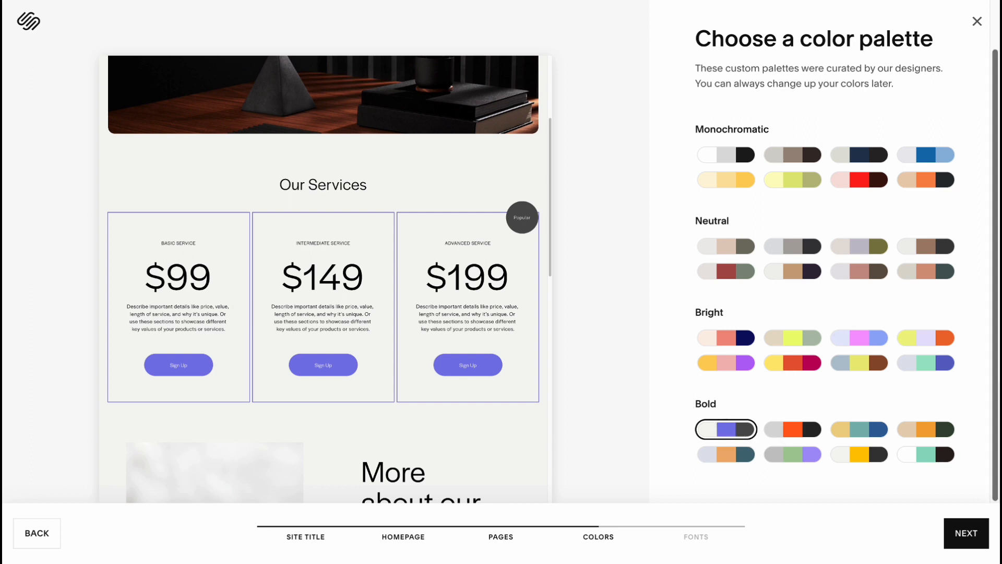
Compare the other Bold palettes, settle on the purple and dark grey one, and continue to the font pairings
{"action": "left_click", "coordinate": [792, 429]}
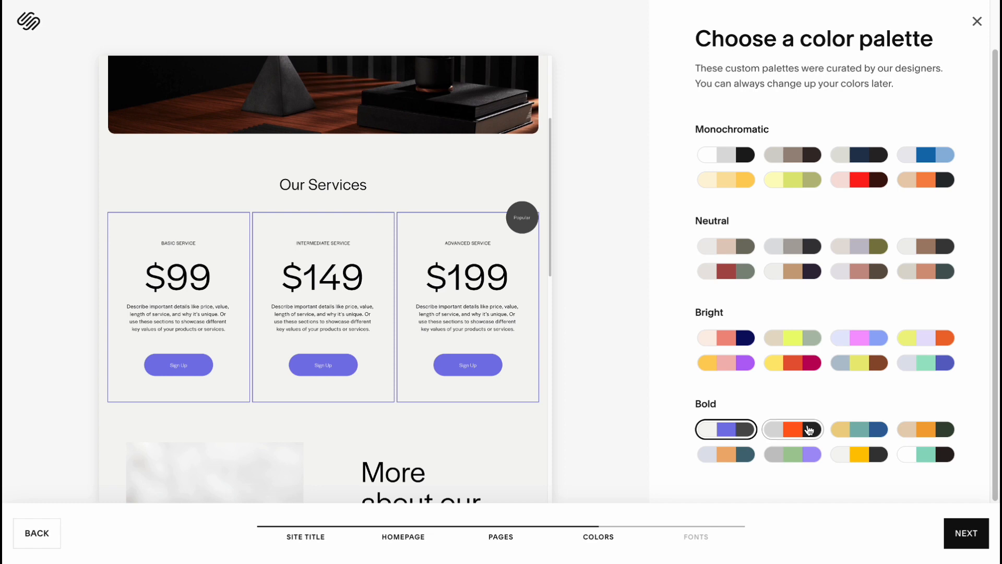
{"action": "left_click", "coordinate": [859, 429]}
{"action": "left_click", "coordinate": [942, 429]}
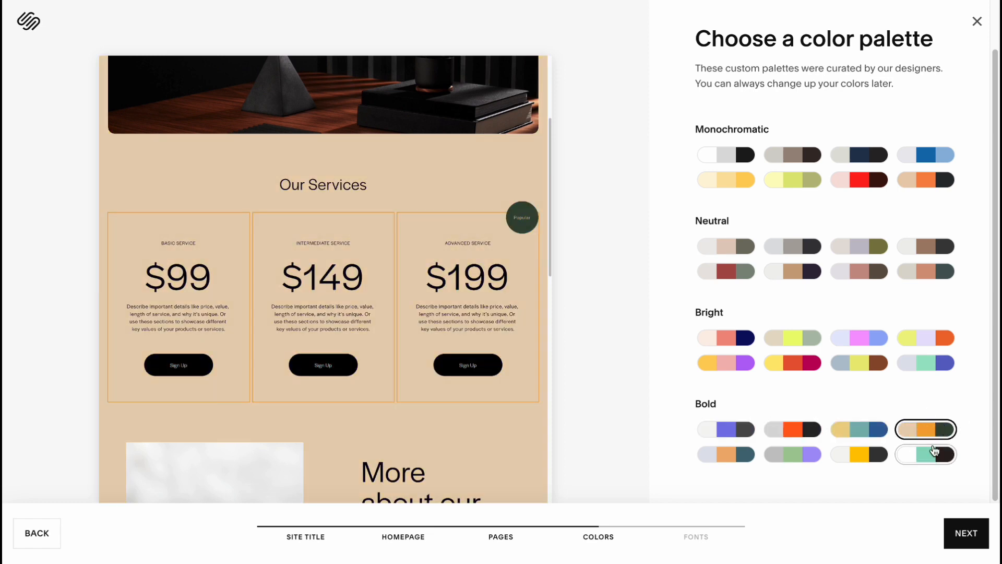
{"action": "left_click", "coordinate": [925, 455]}
{"action": "left_click", "coordinate": [859, 454]}
{"action": "left_click", "coordinate": [792, 455]}
{"action": "left_click", "coordinate": [719, 450]}
{"action": "left_click", "coordinate": [720, 429]}
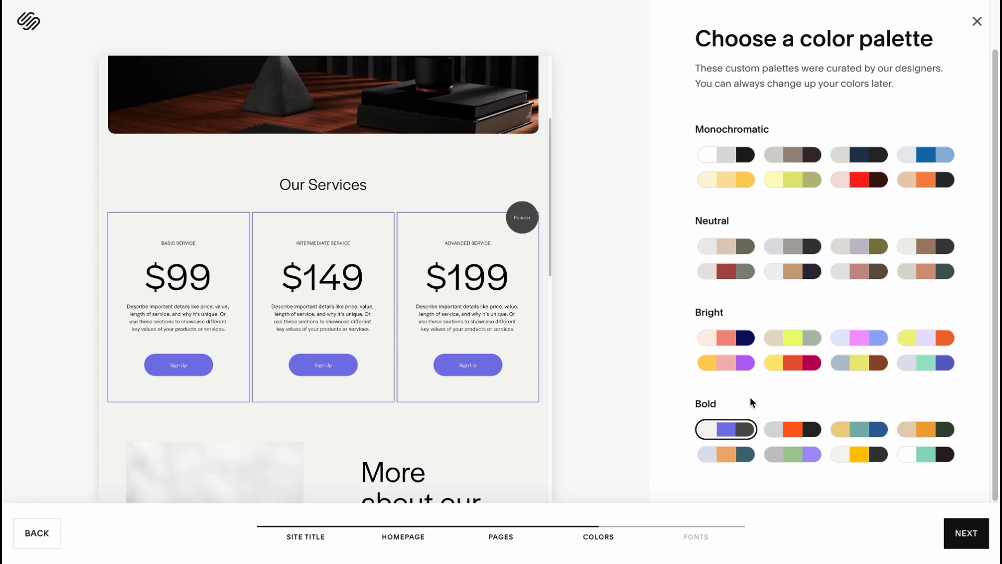
{"action": "scroll", "coordinate": [468, 392], "scroll_direction": "up", "scroll_amount": 4}
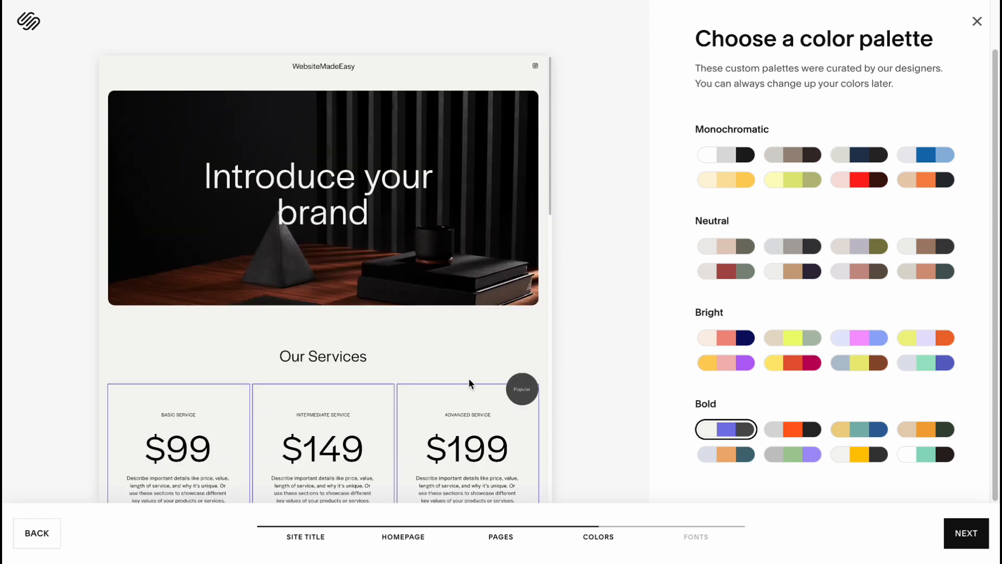
{"action": "left_click", "coordinate": [973, 527]}
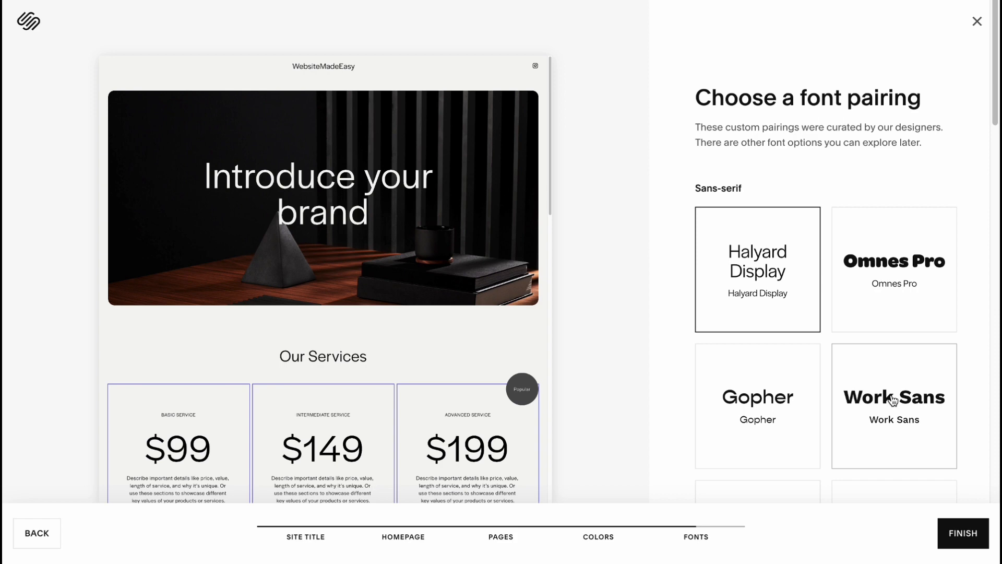
Preview the Omnes Pro, Archivo Black, Roc Grotesk and Fino font pairings on the homepage
{"action": "left_click", "coordinate": [895, 285]}
{"action": "scroll", "coordinate": [851, 340], "scroll_direction": "down", "scroll_amount": 3}
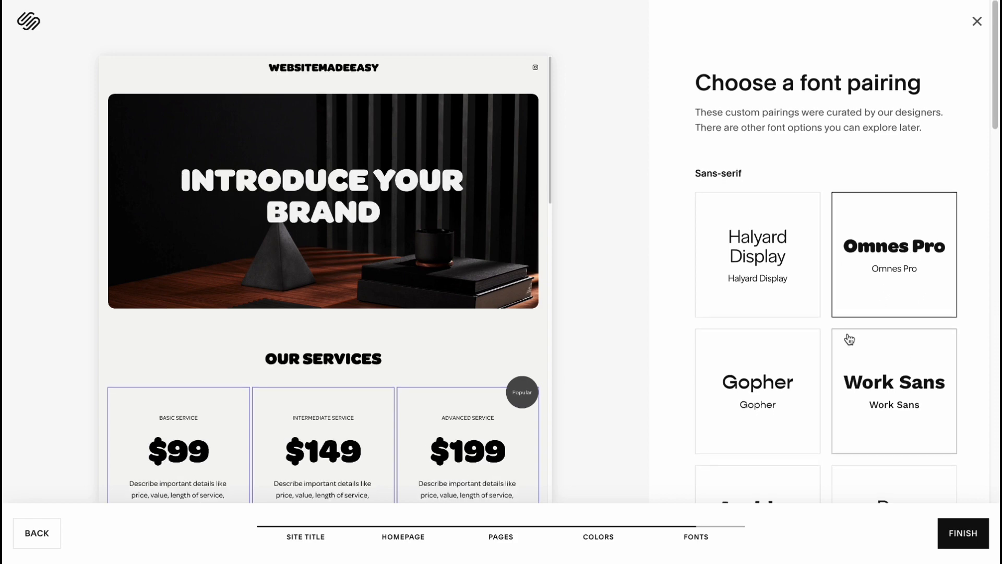
{"action": "left_click", "coordinate": [789, 334]}
{"action": "left_click", "coordinate": [870, 334]}
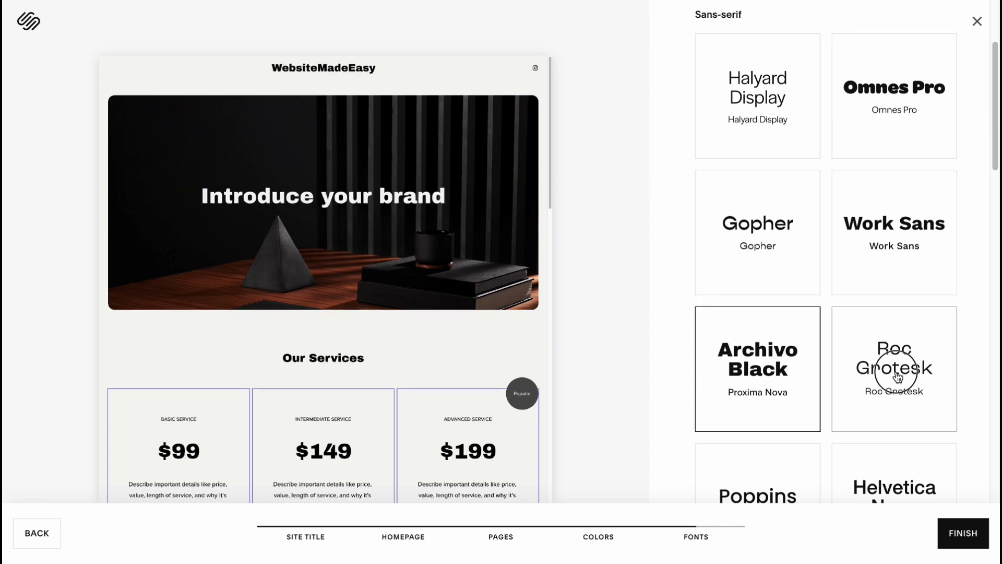
{"action": "scroll", "coordinate": [883, 367], "scroll_direction": "down", "scroll_amount": 1}
{"action": "scroll", "coordinate": [883, 367], "scroll_direction": "down", "scroll_amount": 3}
{"action": "left_click", "coordinate": [789, 365]}
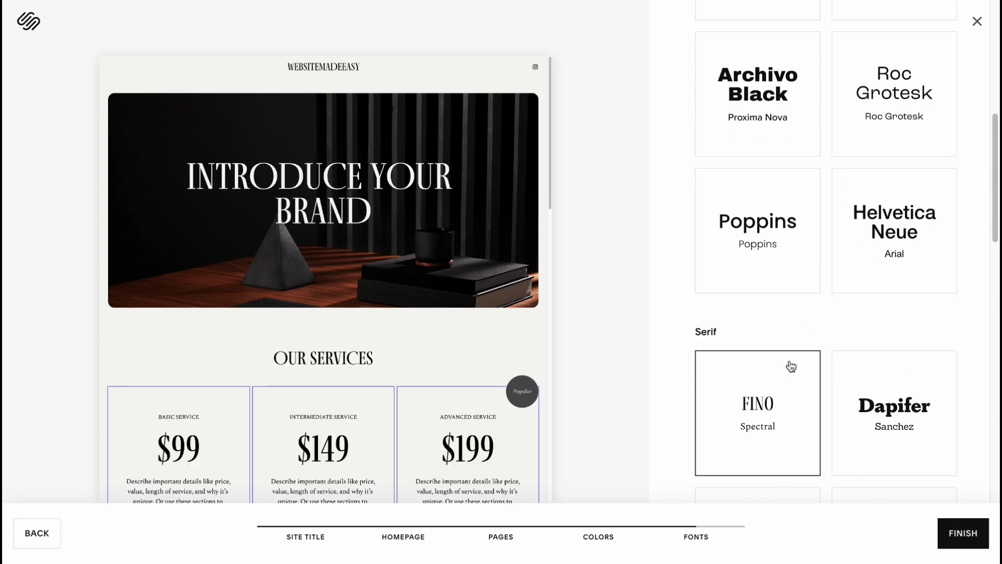
{"action": "scroll", "coordinate": [790, 366], "scroll_direction": "down", "scroll_amount": 2}
Compare Poppins with the Dapifer and Adobe Caslon Pro pairings, choose Poppins and finish the template setup
{"action": "left_click", "coordinate": [777, 108]}
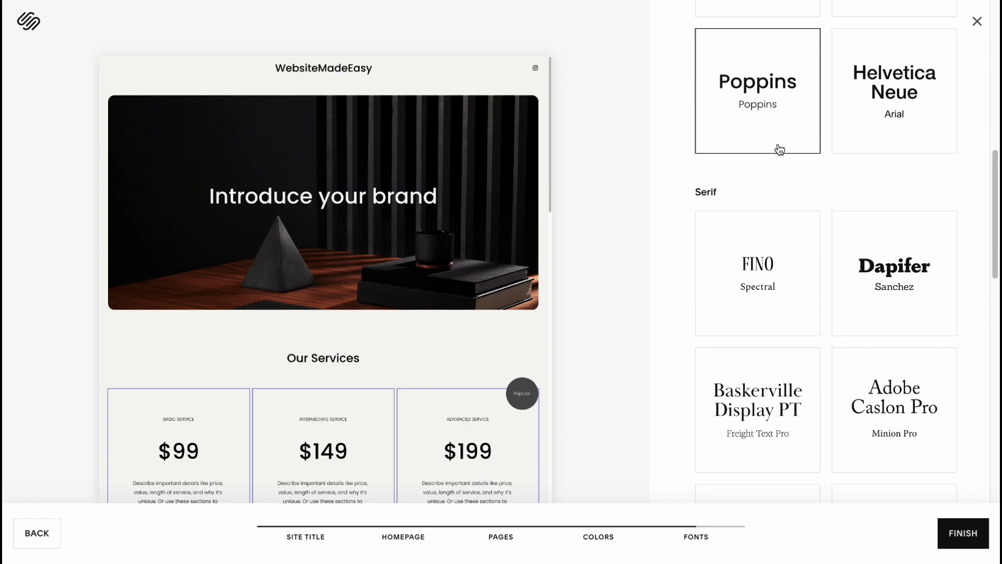
{"action": "left_click", "coordinate": [906, 319]}
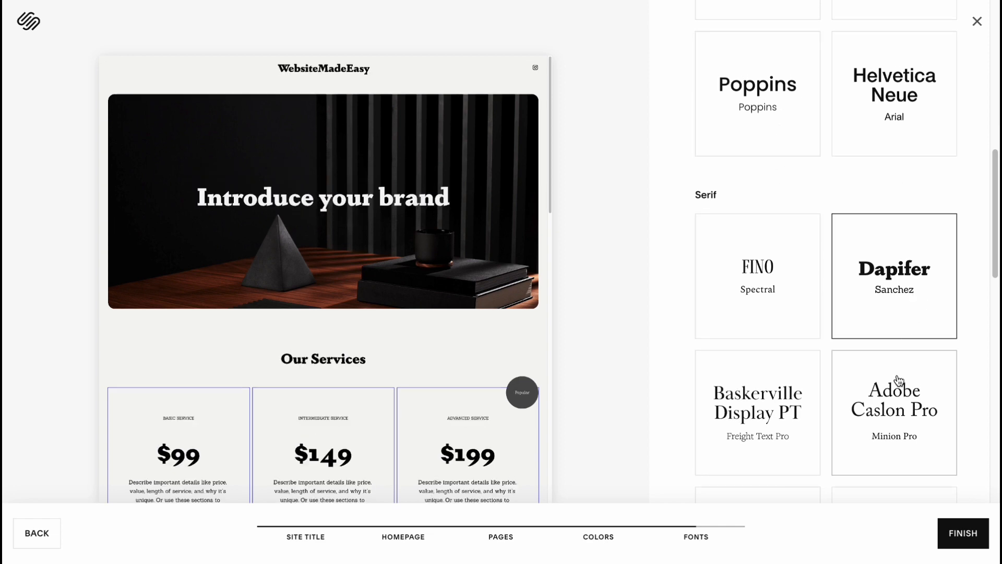
{"action": "left_click", "coordinate": [897, 377]}
{"action": "left_click", "coordinate": [788, 103]}
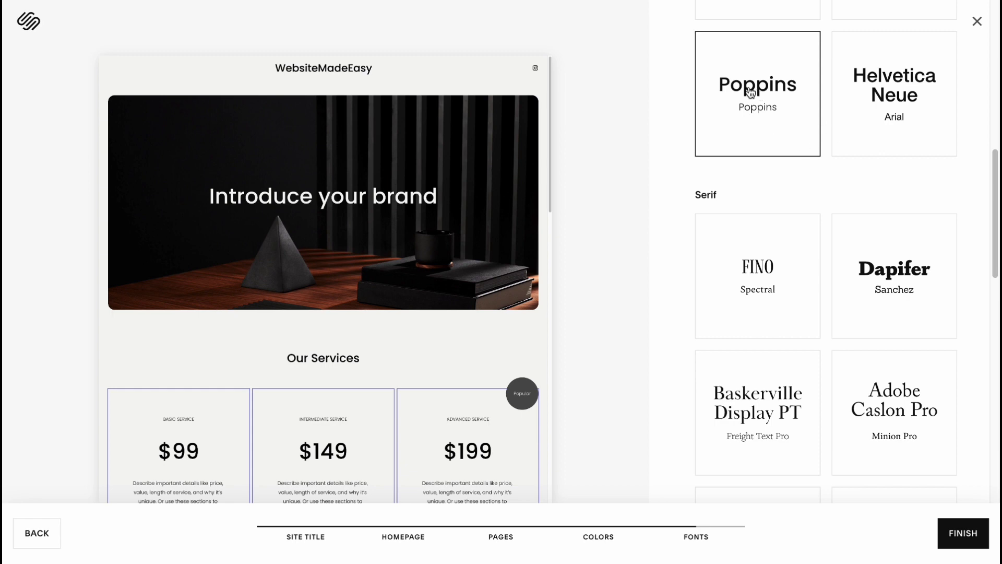
{"action": "scroll", "coordinate": [250, 265], "scroll_direction": "down", "scroll_amount": 3}
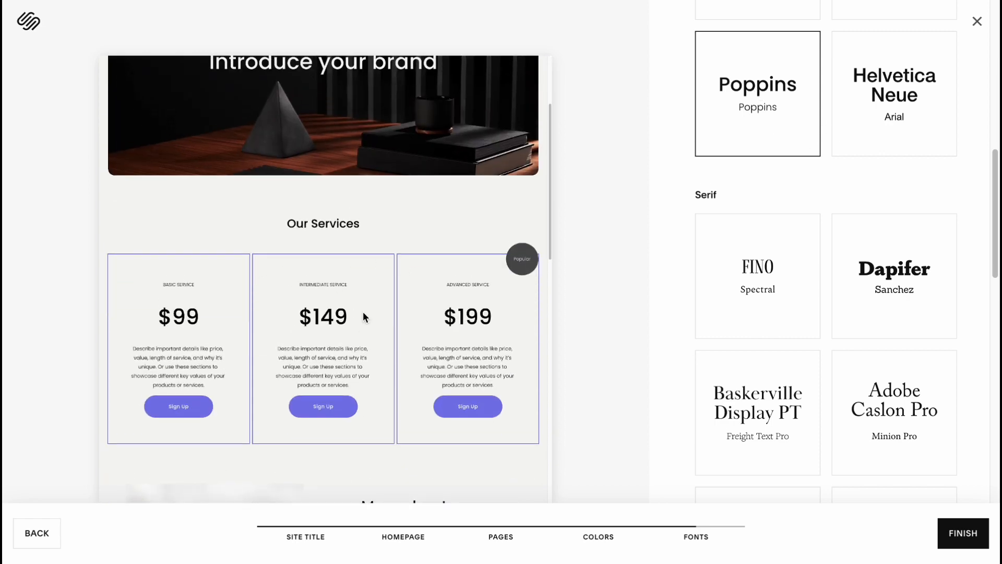
{"action": "left_click", "coordinate": [963, 532]}
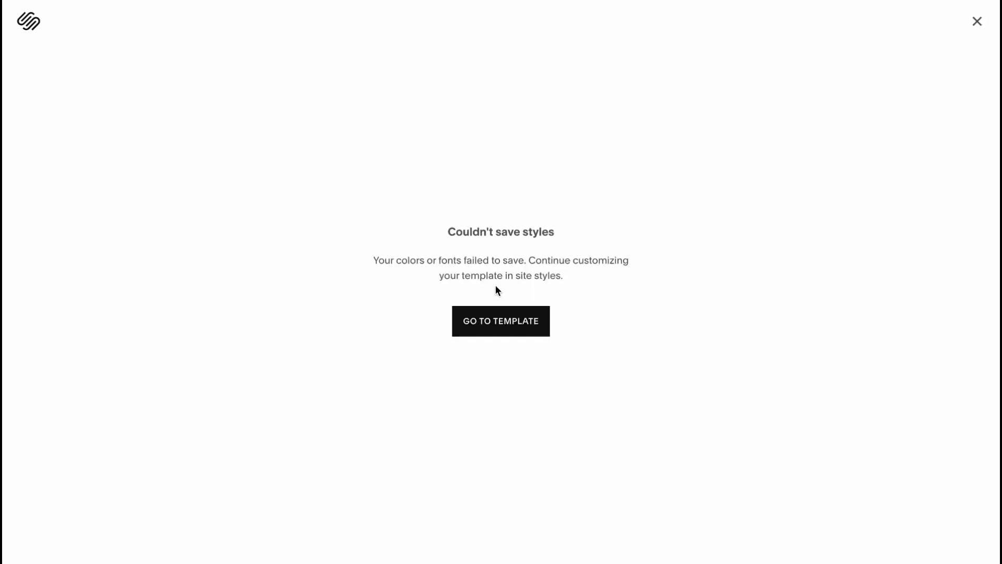
Leave the template builder for the templates page and close the discount banner
{"action": "left_click_drag", "start_coordinate": [369, 261], "coordinate": [525, 320]}
{"action": "left_click", "coordinate": [518, 329]}
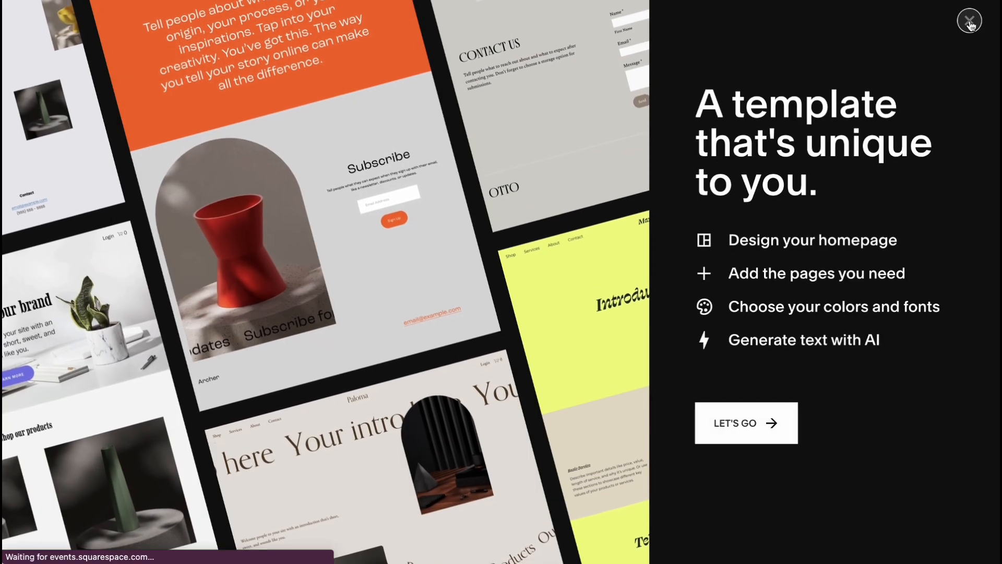
{"action": "left_click", "coordinate": [969, 21]}
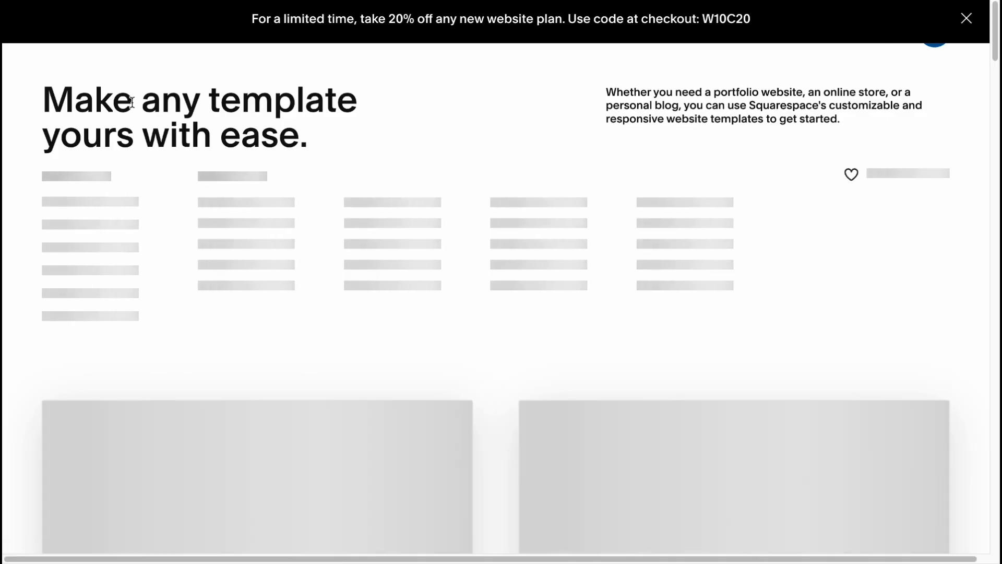
{"action": "left_click", "coordinate": [967, 18]}
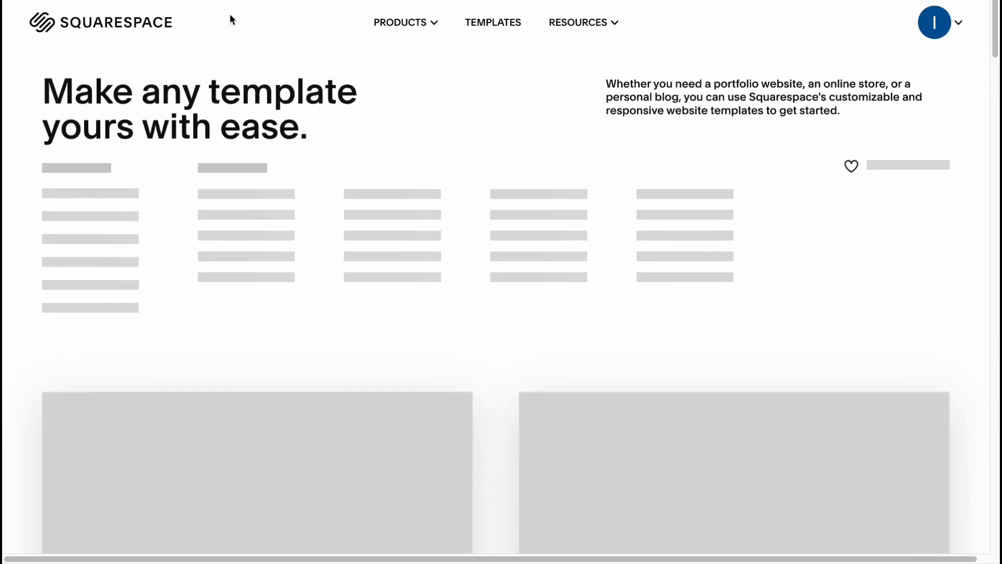
{"action": "left_click", "coordinate": [104, 21]}
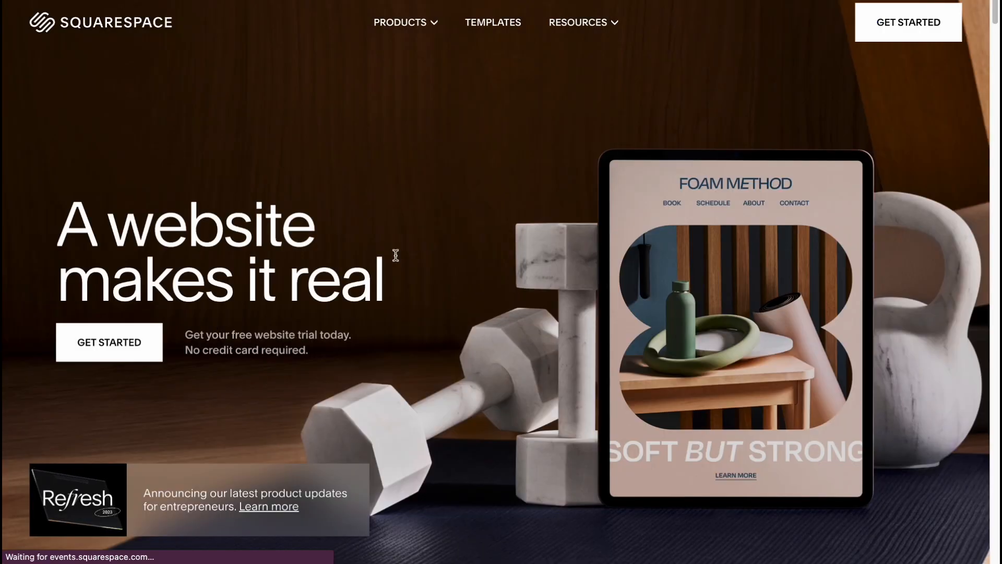
{"action": "left_click", "coordinate": [860, 32]}
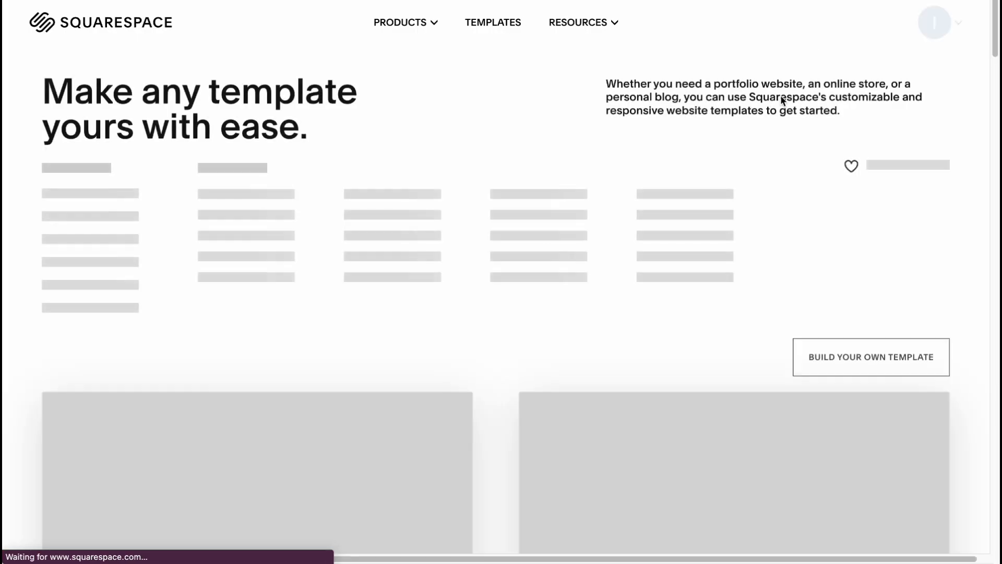
{"action": "left_click", "coordinate": [121, 28]}
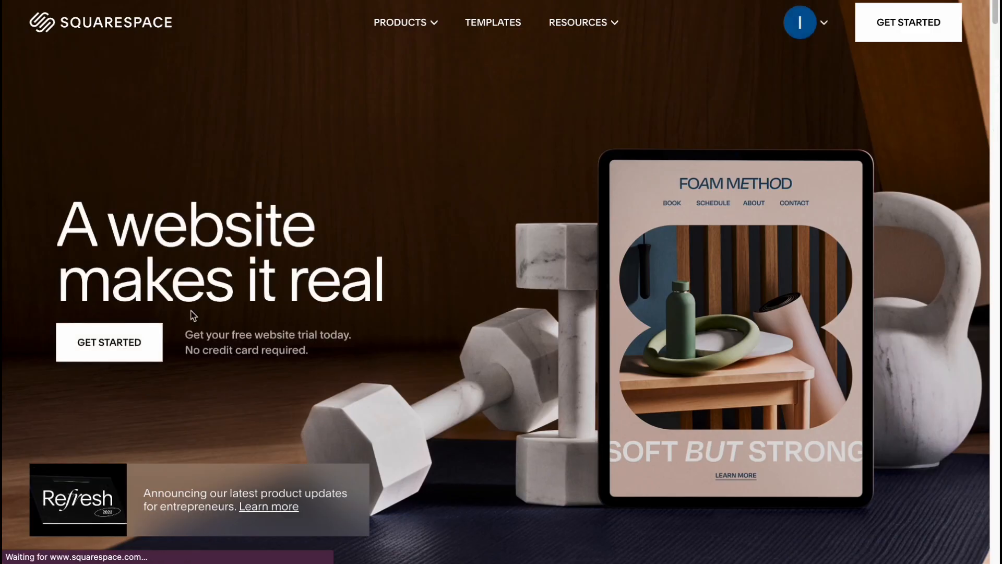
{"action": "left_click", "coordinate": [893, 33]}
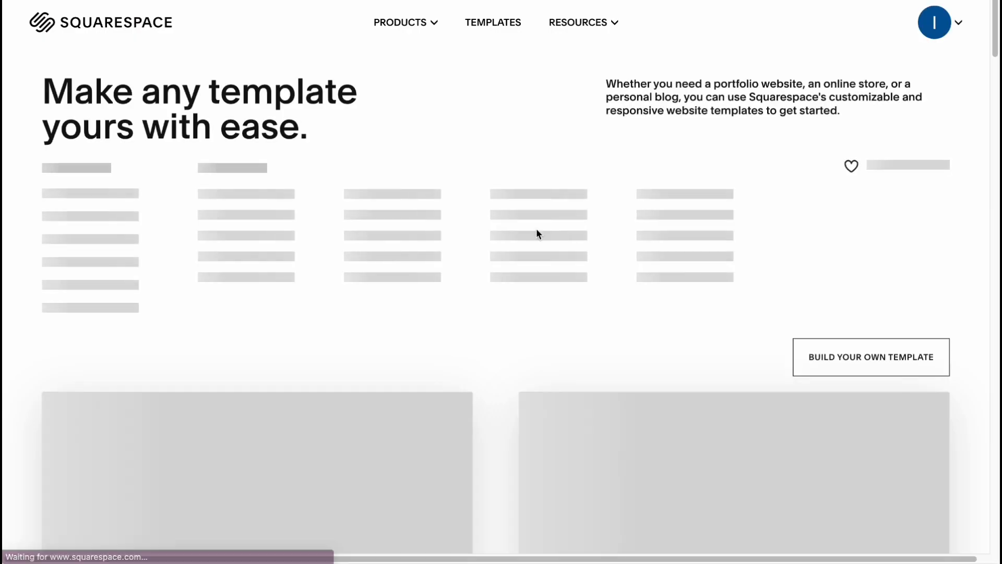
From the account dashboard, try to open the WebsiteMadeEasy site, and open the Website From Scratch site instead
{"action": "left_click", "coordinate": [955, 31]}
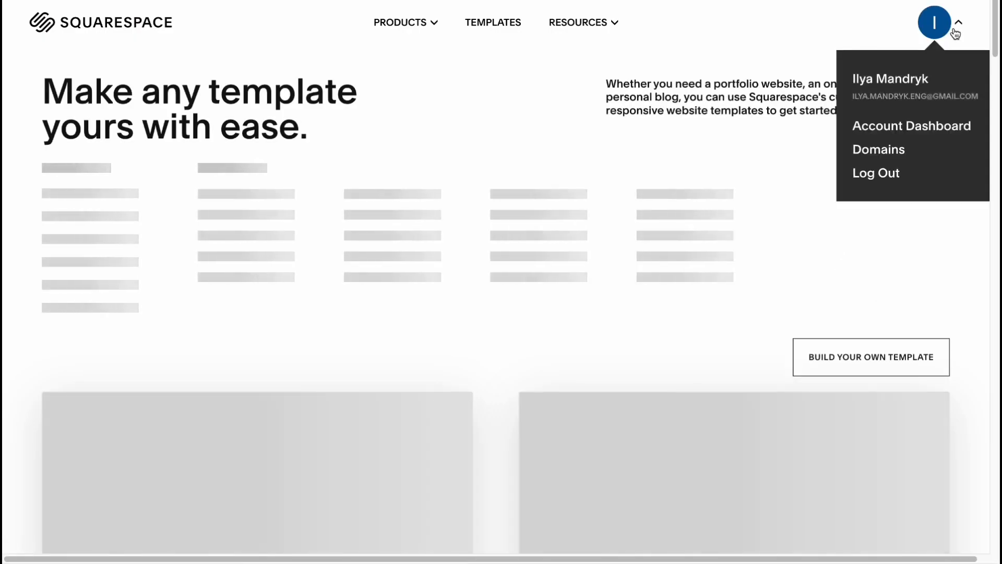
{"action": "left_click", "coordinate": [897, 125]}
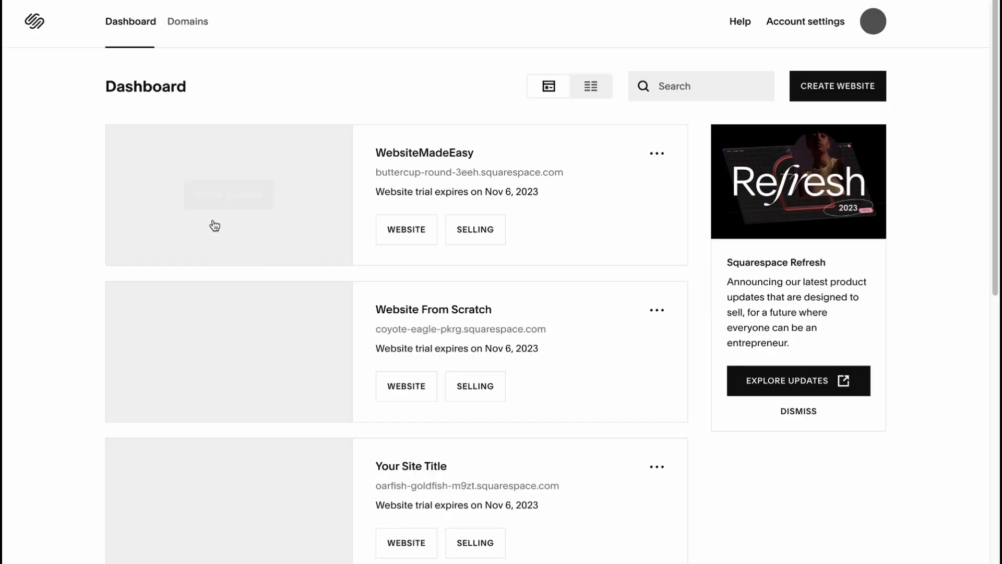
{"action": "mouse_move", "coordinate": [313, 207]}
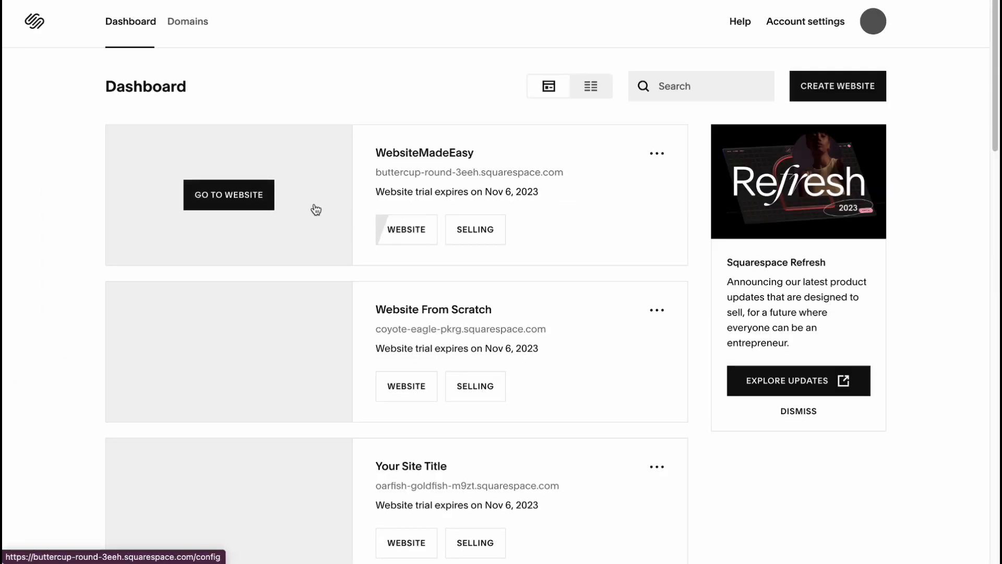
{"action": "left_click", "coordinate": [200, 192]}
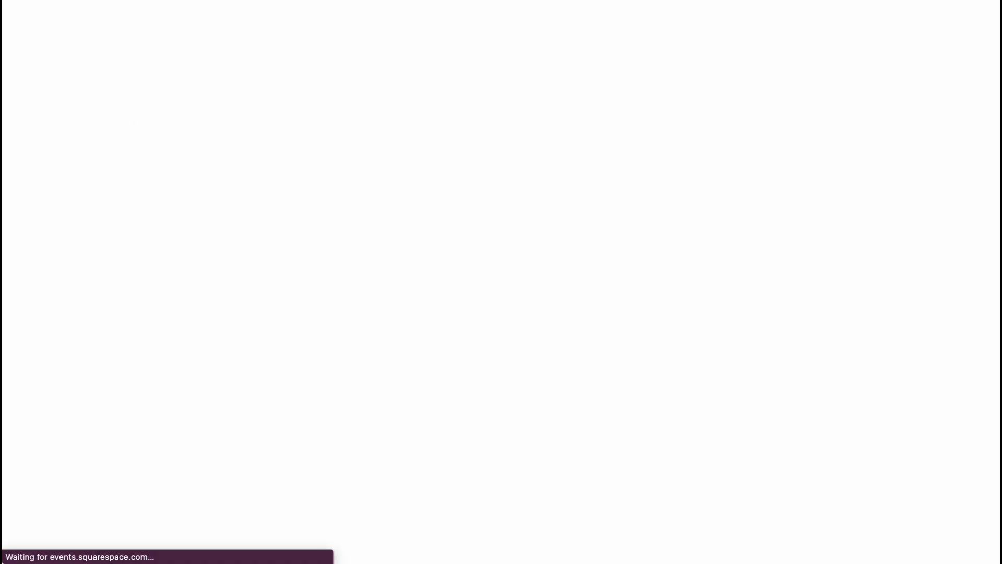
{"action": "left_click", "coordinate": [217, 357]}
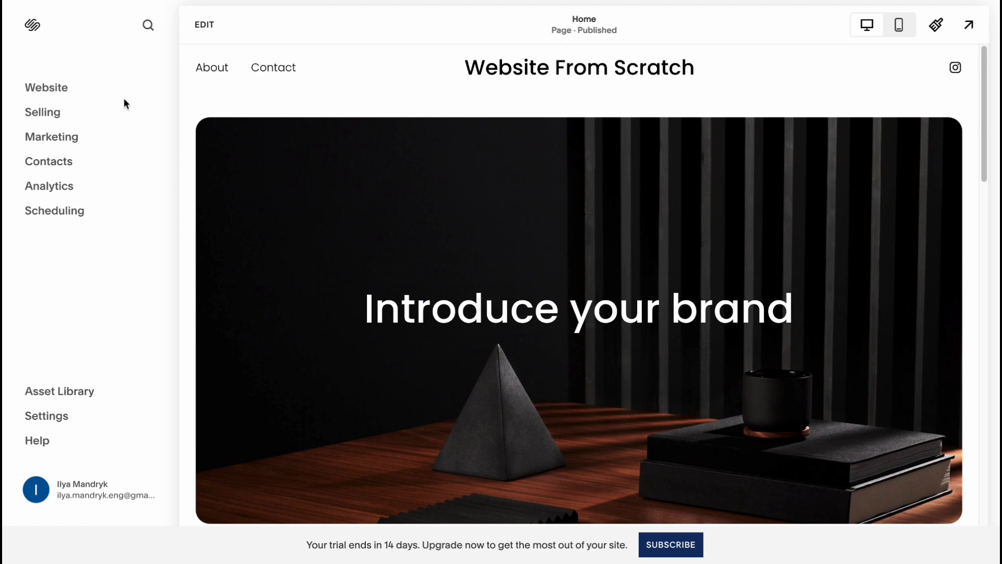
Examine the website's page list and the page types that can be added to the Main Navigation, without adding one
{"action": "left_click", "coordinate": [47, 89]}
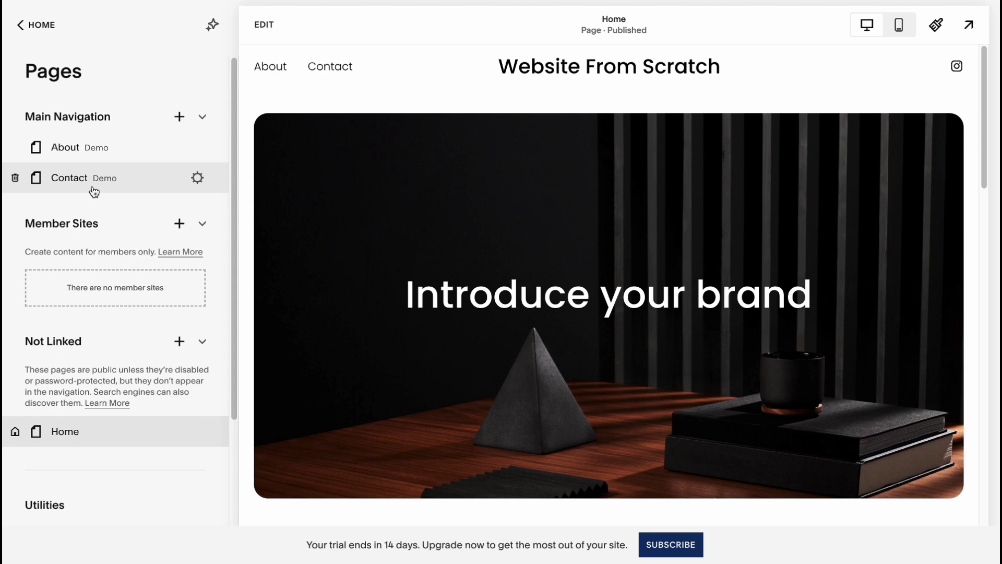
{"action": "left_click", "coordinate": [180, 115]}
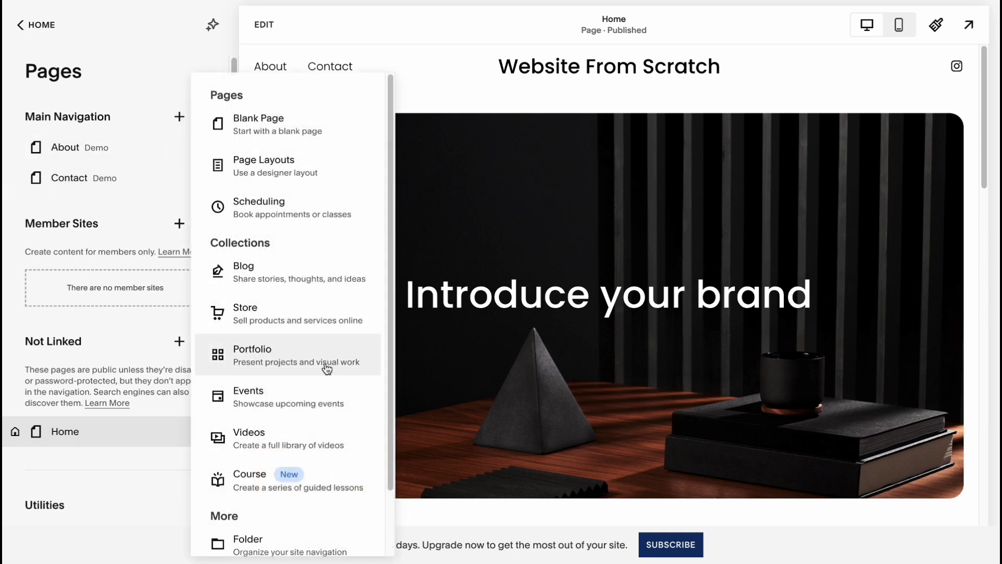
{"action": "left_click", "coordinate": [462, 99]}
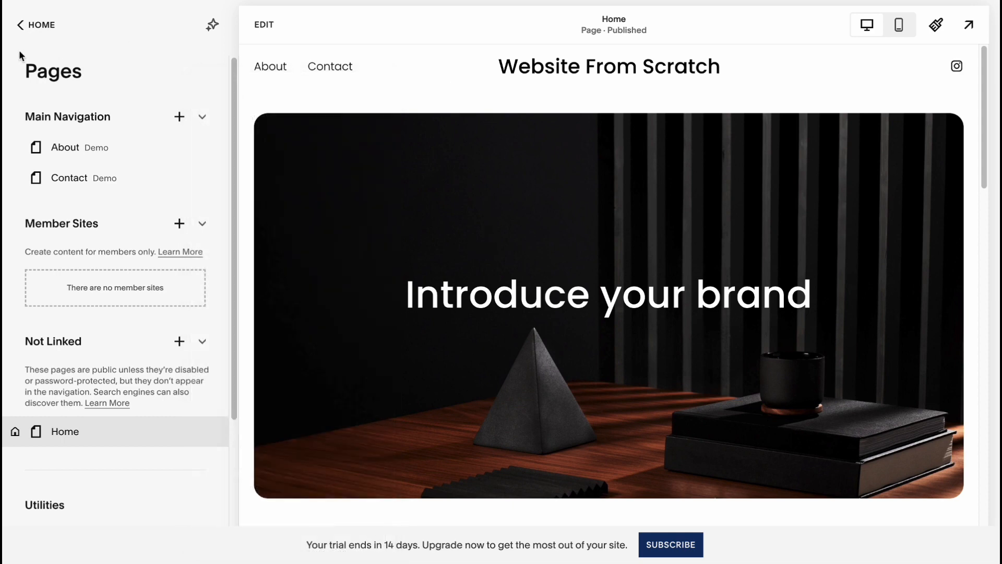
Leave the page list and look over the site's Analytics traffic overview and the Selling store setup overview
{"action": "left_click", "coordinate": [42, 23]}
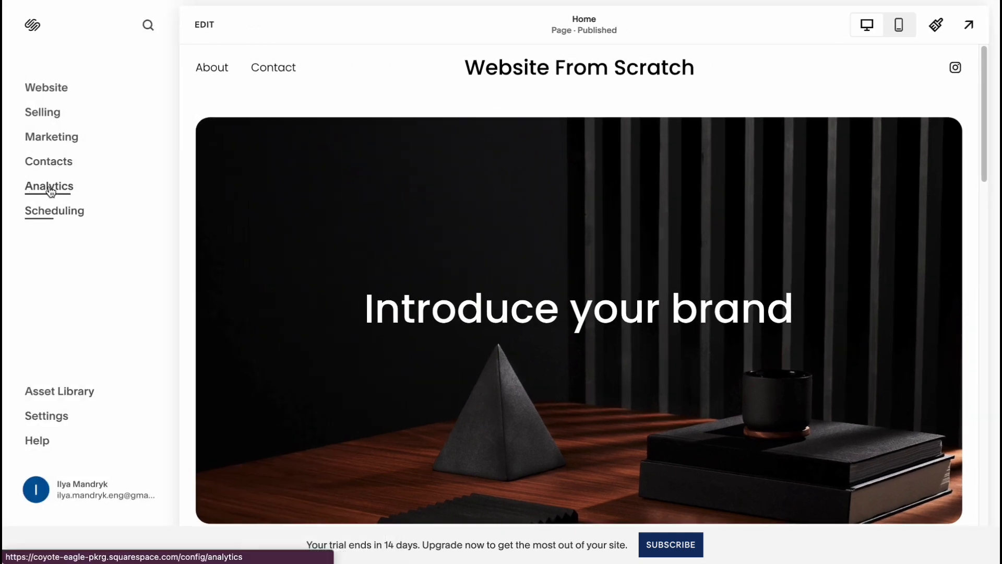
{"action": "left_click", "coordinate": [50, 189]}
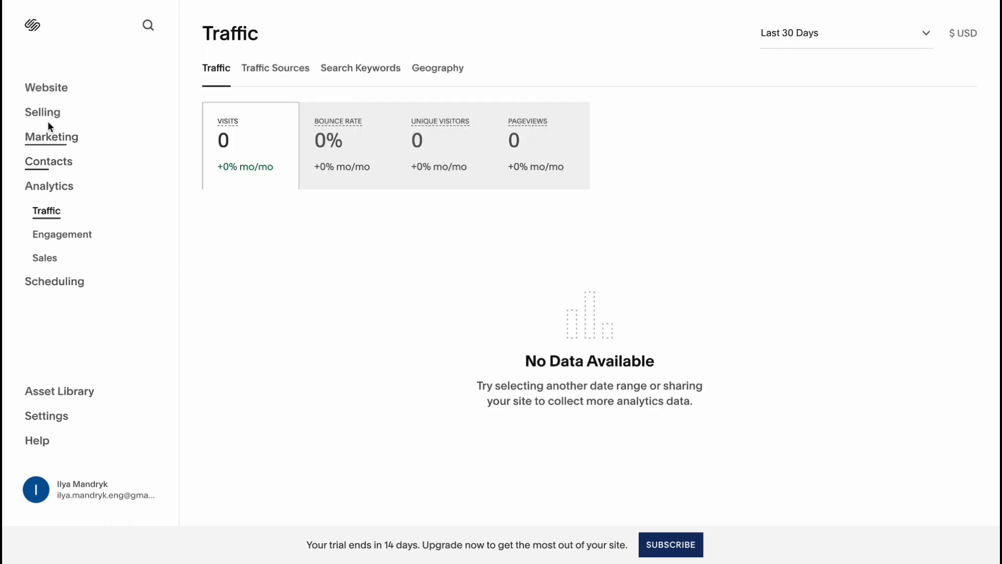
{"action": "left_click", "coordinate": [37, 107]}
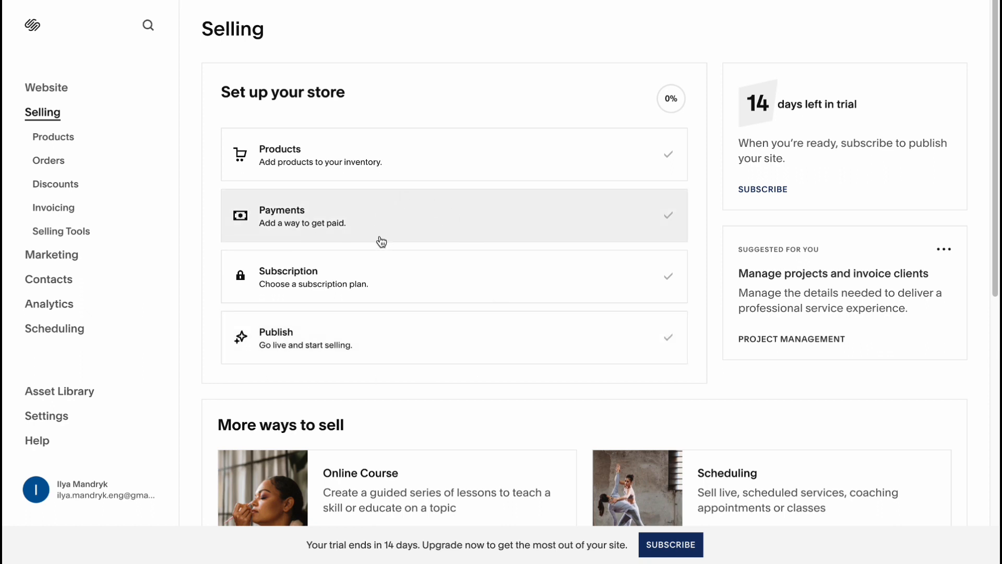
Compare the subscription plans' monthly prices and included features, then close the plan selection without choosing one
{"action": "left_click", "coordinate": [671, 545]}
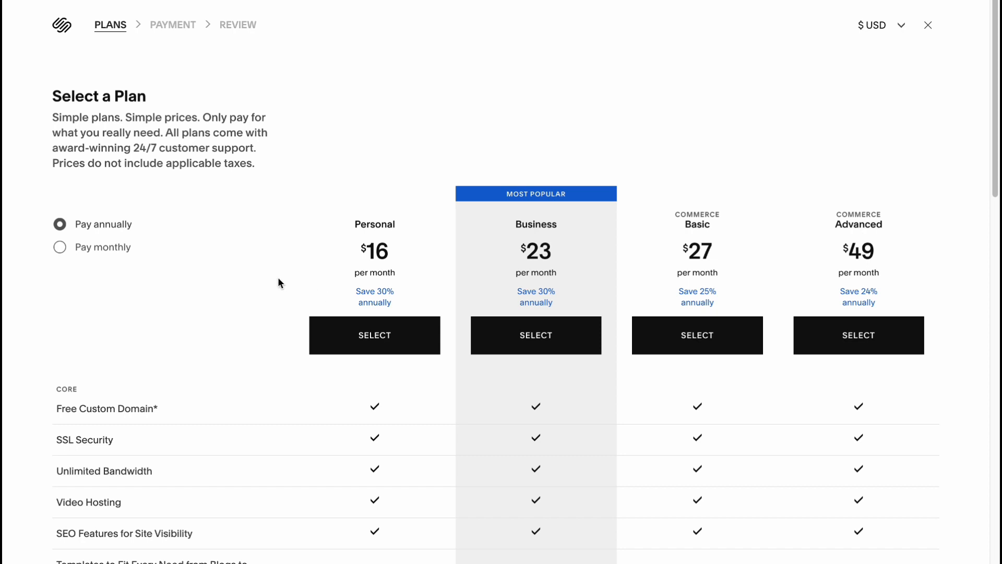
{"action": "left_click", "coordinate": [90, 243]}
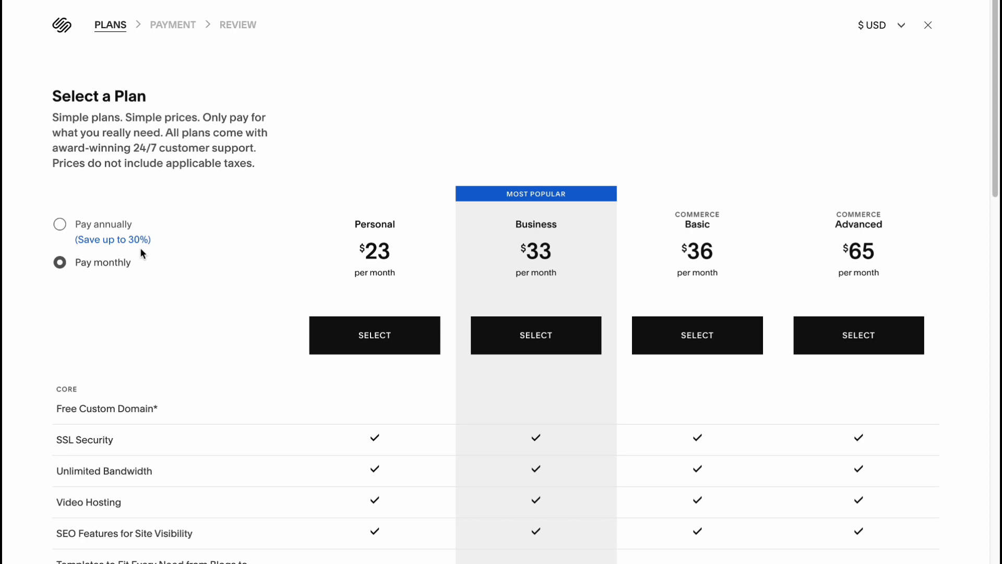
{"action": "scroll", "coordinate": [381, 286], "scroll_direction": "down", "scroll_amount": 4}
{"action": "scroll", "coordinate": [54, 328], "scroll_direction": "down", "scroll_amount": 8}
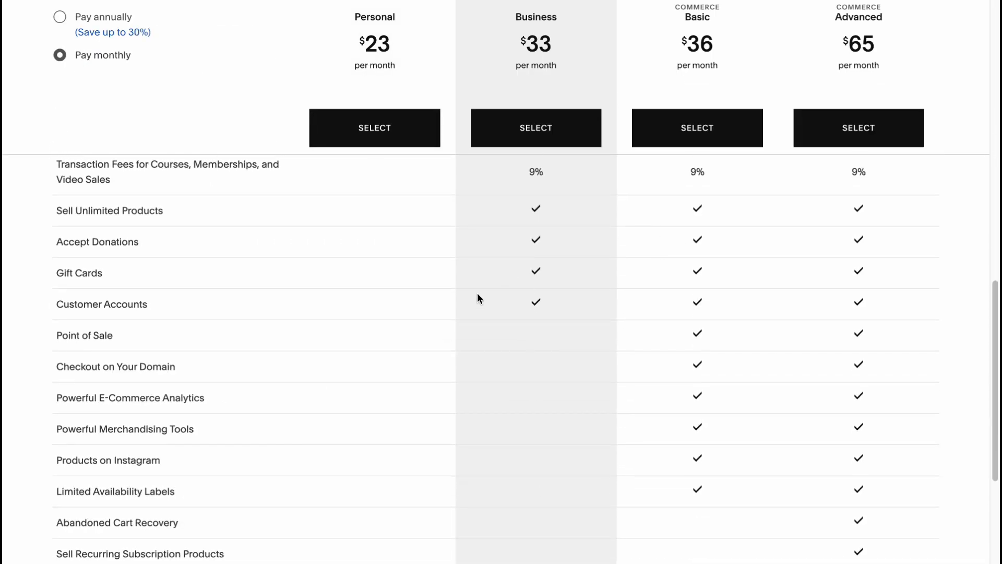
{"action": "scroll", "coordinate": [468, 317], "scroll_direction": "down", "scroll_amount": 4}
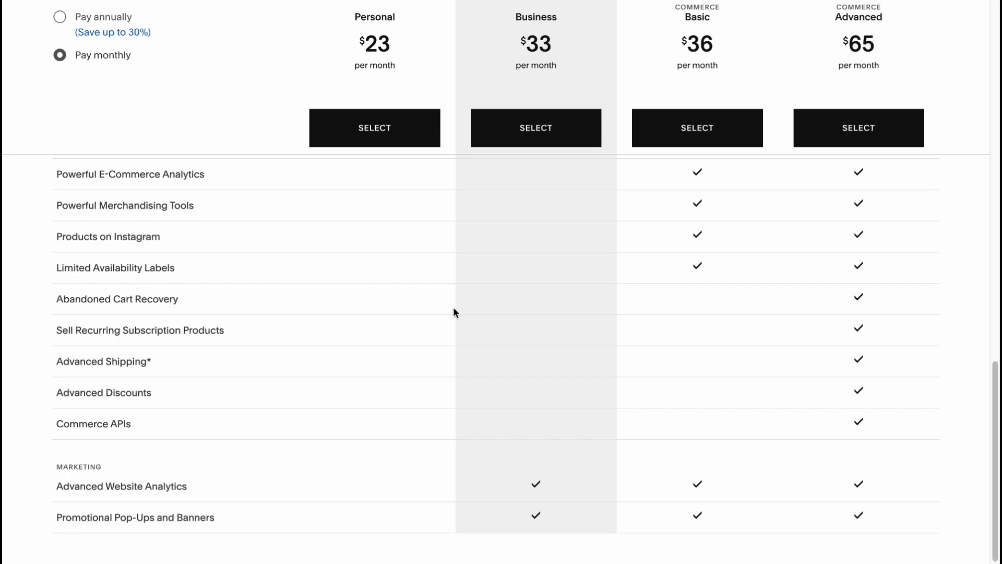
{"action": "scroll", "coordinate": [464, 325], "scroll_direction": "up", "scroll_amount": 15}
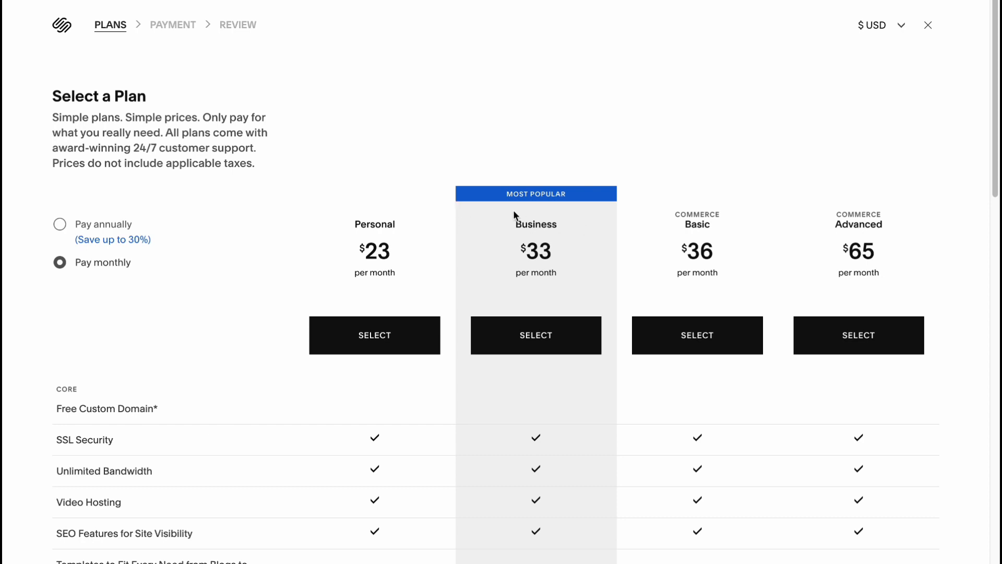
{"action": "left_click", "coordinate": [931, 27]}
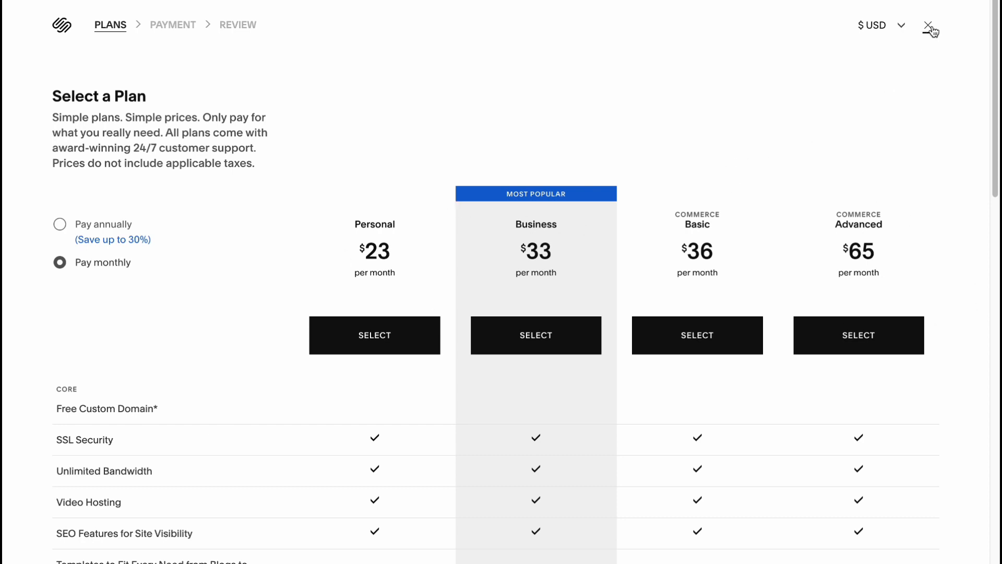